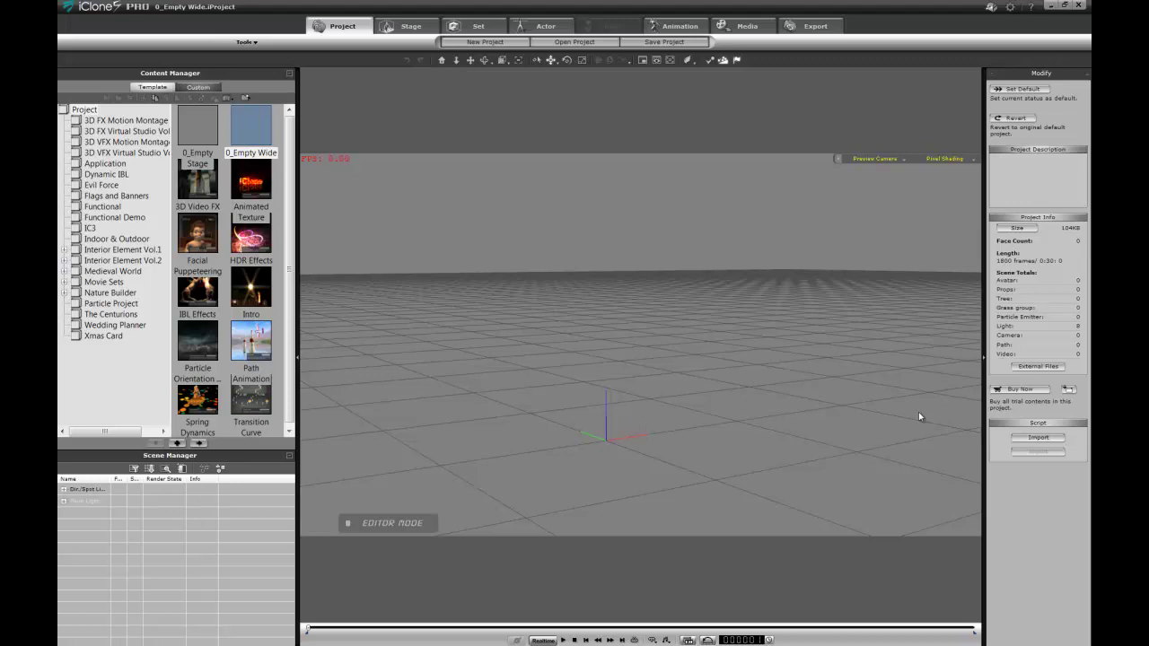
# Add the Chuck avatar to the empty scene and apply the Climb_to_Bed motion to him
pyautogui.click(542, 25)
pyautogui.doubleClick(205, 131)
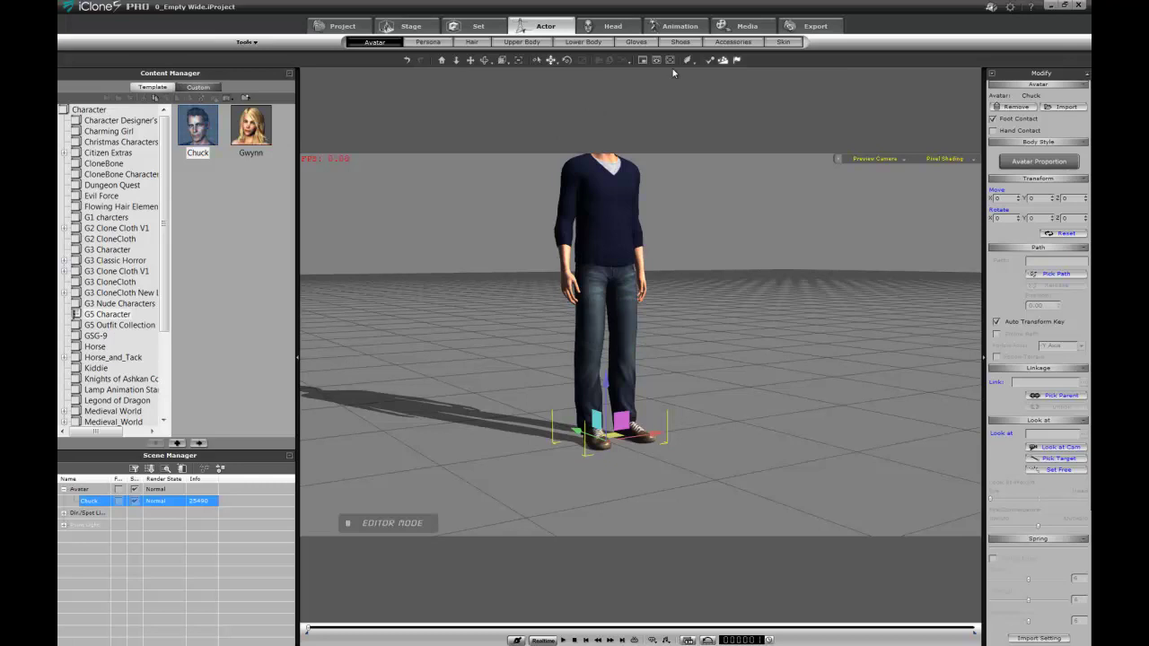
pyautogui.click(677, 29)
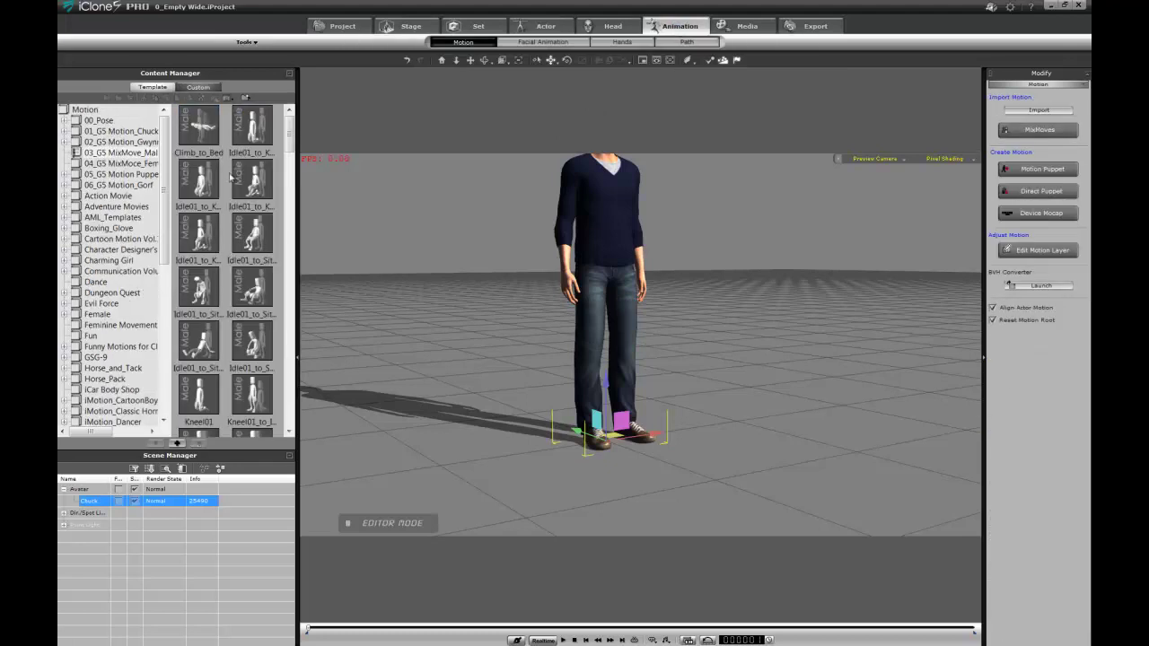
pyautogui.doubleClick(201, 124)
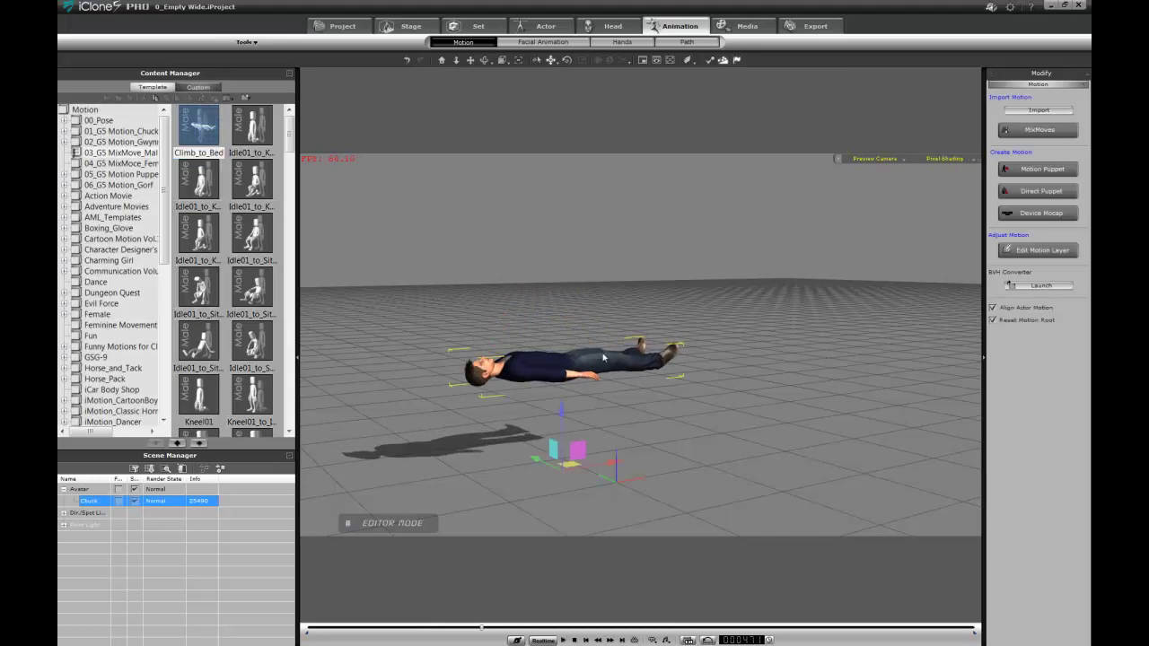
# Append the Lie01_to_Lie02 motion to Chuck after the Climb_to_Bed motion
pyautogui.moveTo(290, 143); pyautogui.dragTo(301, 243)
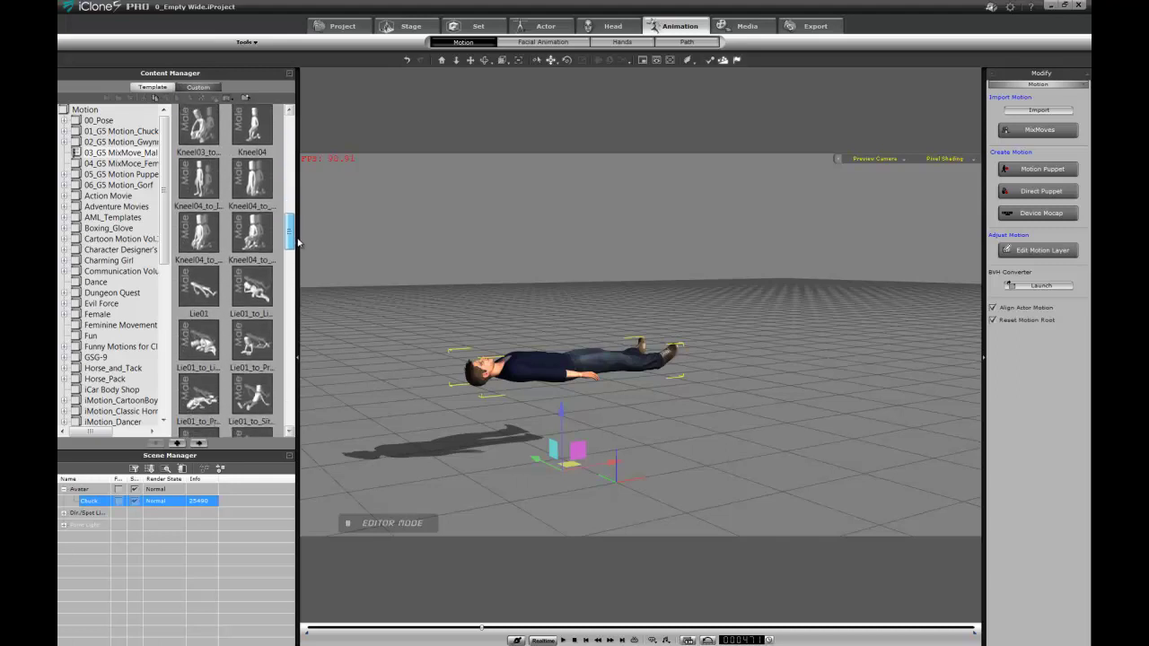
pyautogui.click(260, 294)
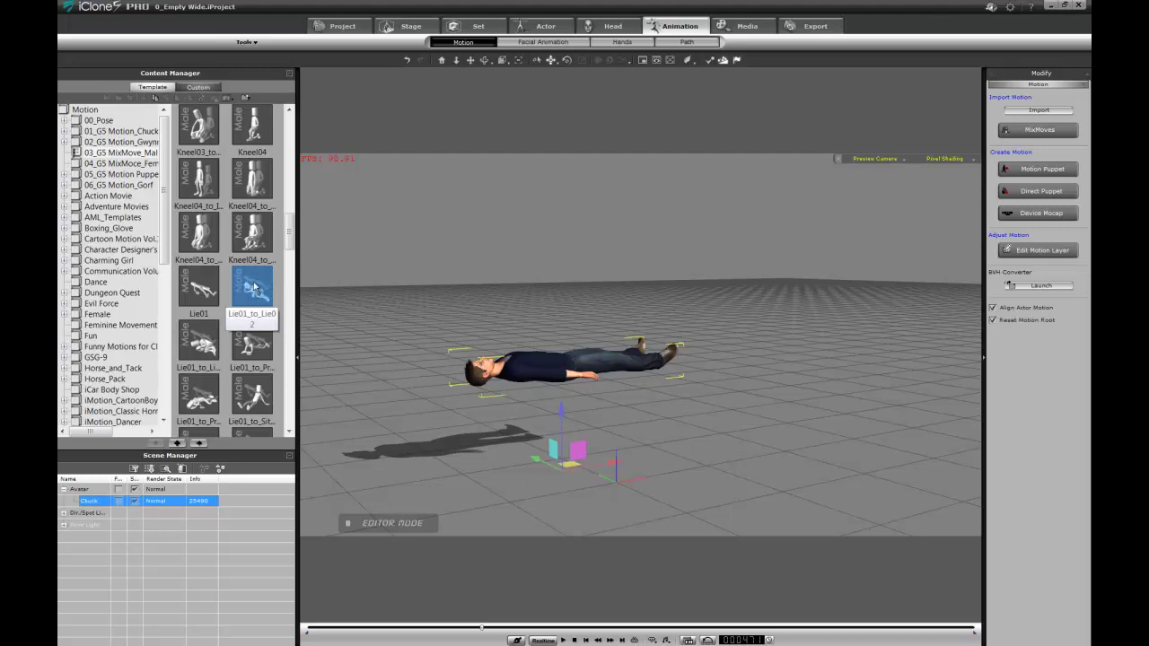
pyautogui.doubleClick(255, 286)
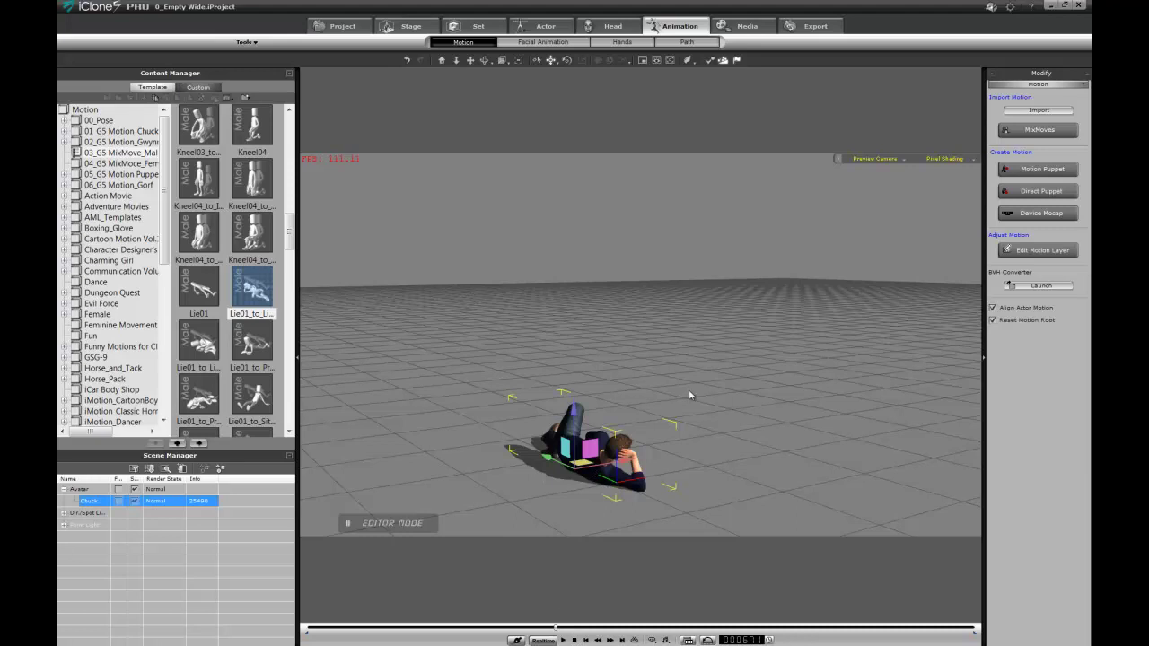
# Show Chuck's Motion track in the timeline, fitted to the whole project, and move the playhead to the transition between the two clips
pyautogui.press('F3')
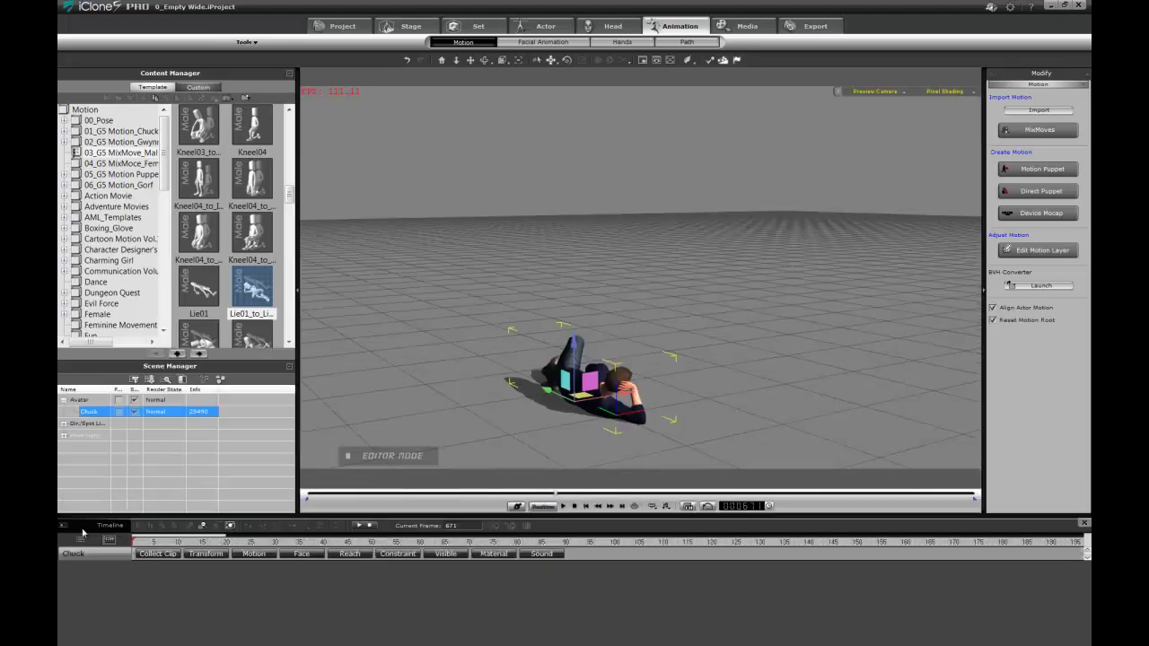
pyautogui.click(250, 554)
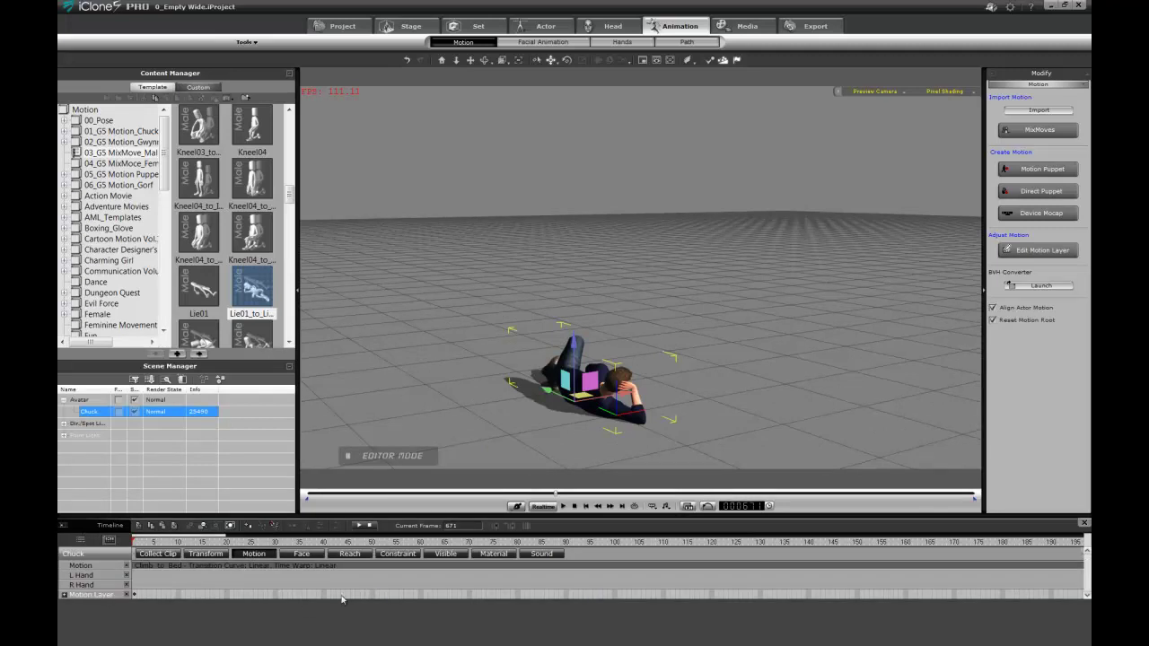
pyautogui.click(232, 526)
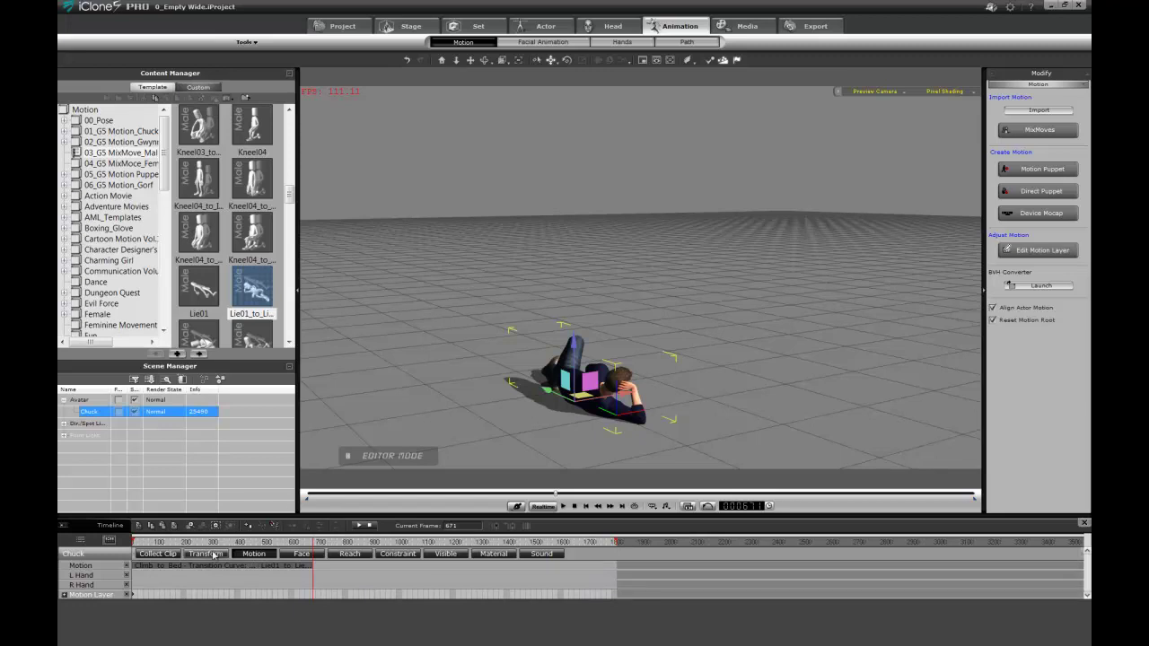
pyautogui.moveTo(254, 542)
pyautogui.mouseDown()
pyautogui.moveTo(270, 543)
pyautogui.moveTo(256, 547)
pyautogui.mouseUp()
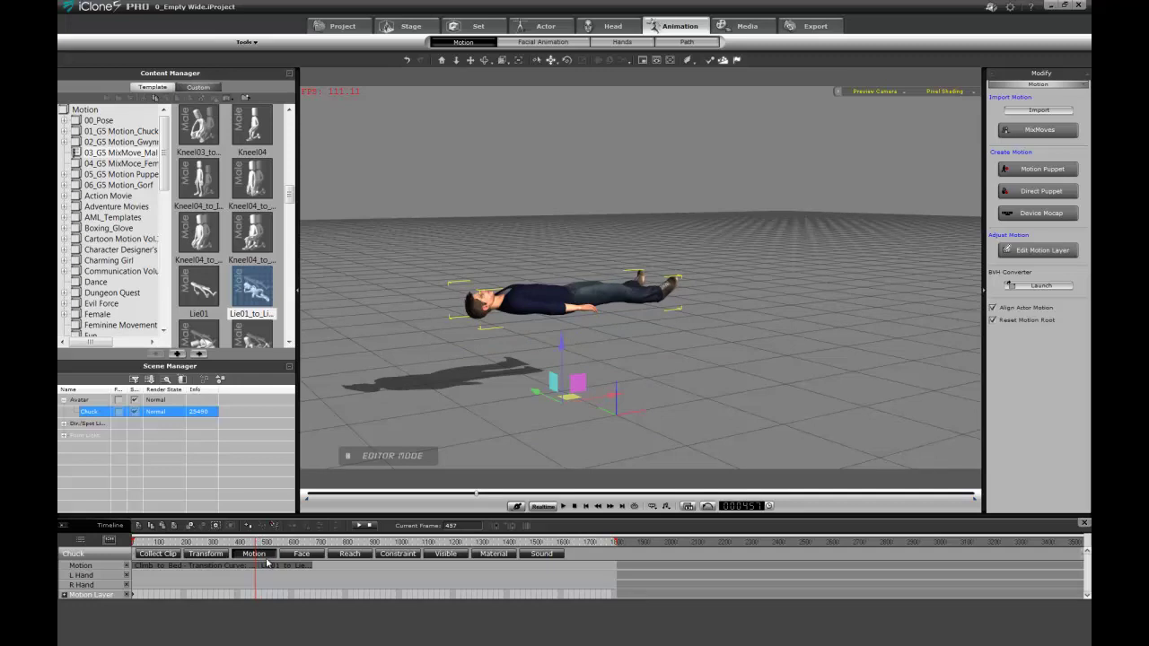
# Align the Lie01_to_Lie02 clip by Root with the preceding clip and scrub back across the transition
pyautogui.click(265, 566)
pyautogui.rightClick(266, 567)
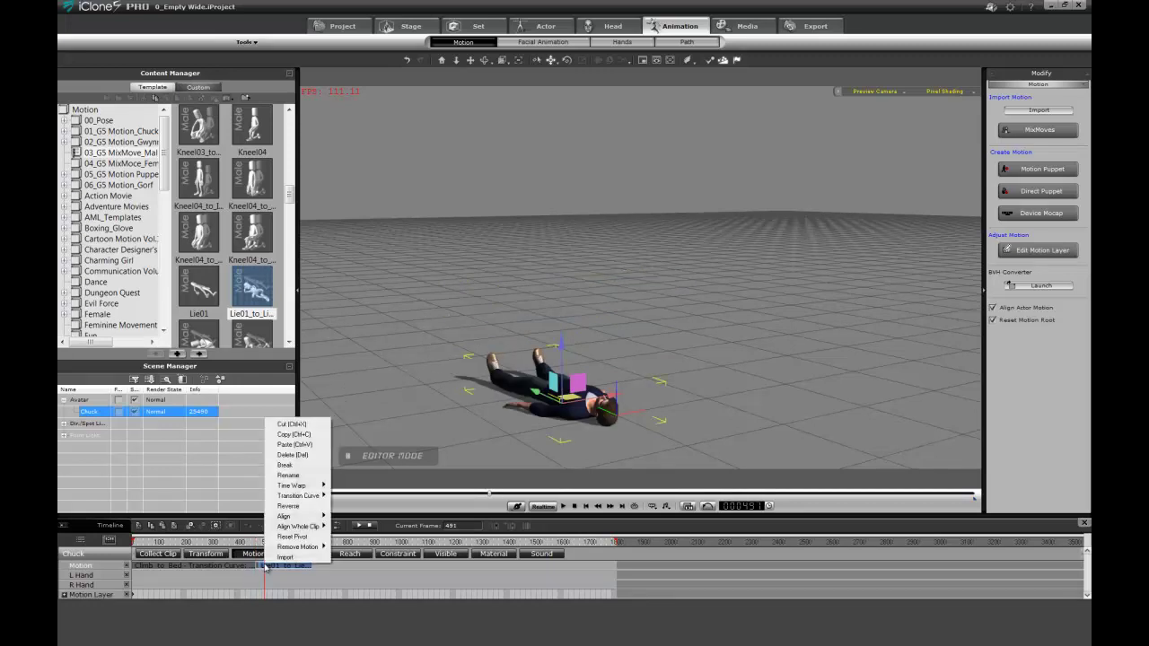
pyautogui.moveTo(303, 516)
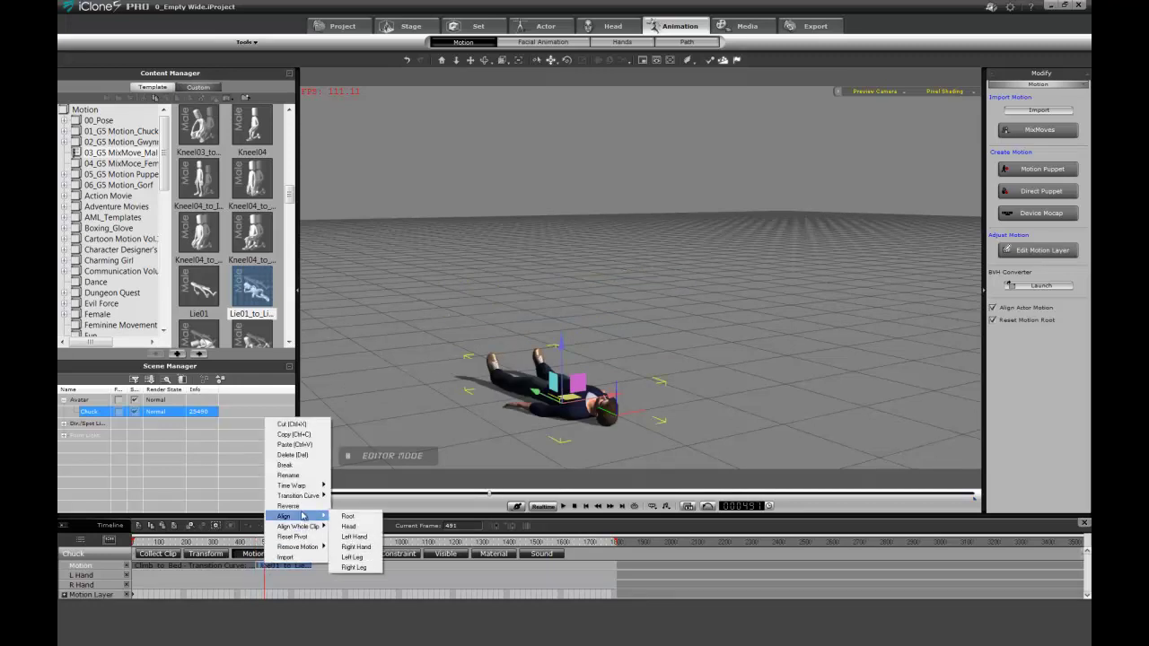
pyautogui.click(349, 516)
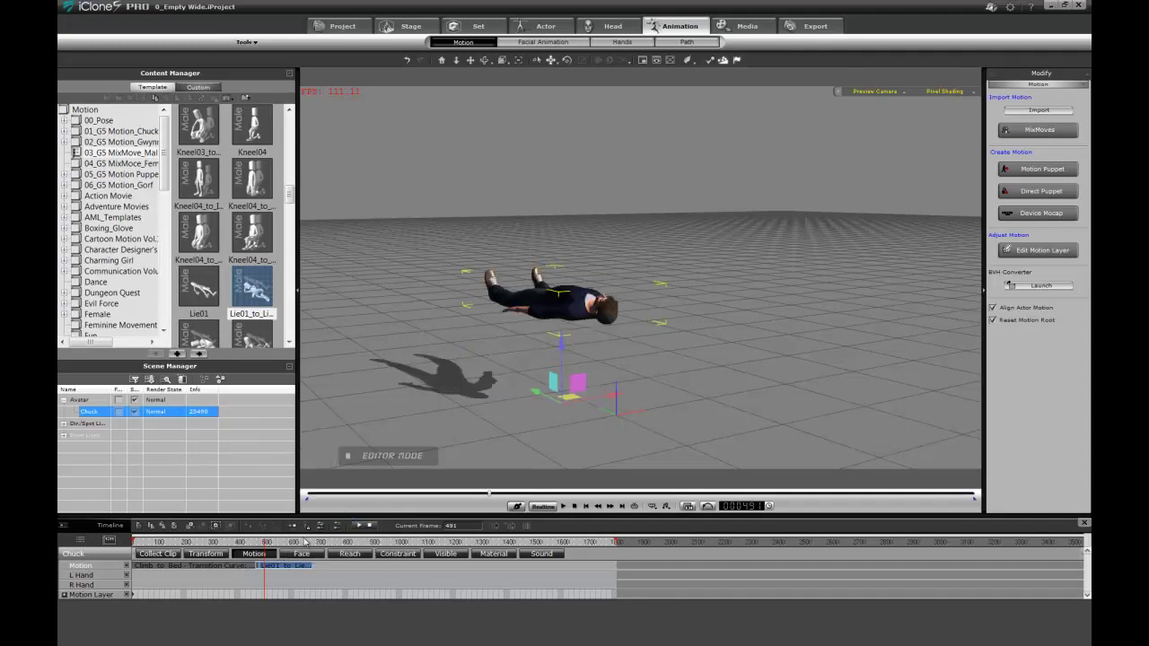
pyautogui.moveTo(267, 544)
pyautogui.mouseDown()
pyautogui.moveTo(280, 544)
pyautogui.moveTo(246, 545)
pyautogui.mouseUp()
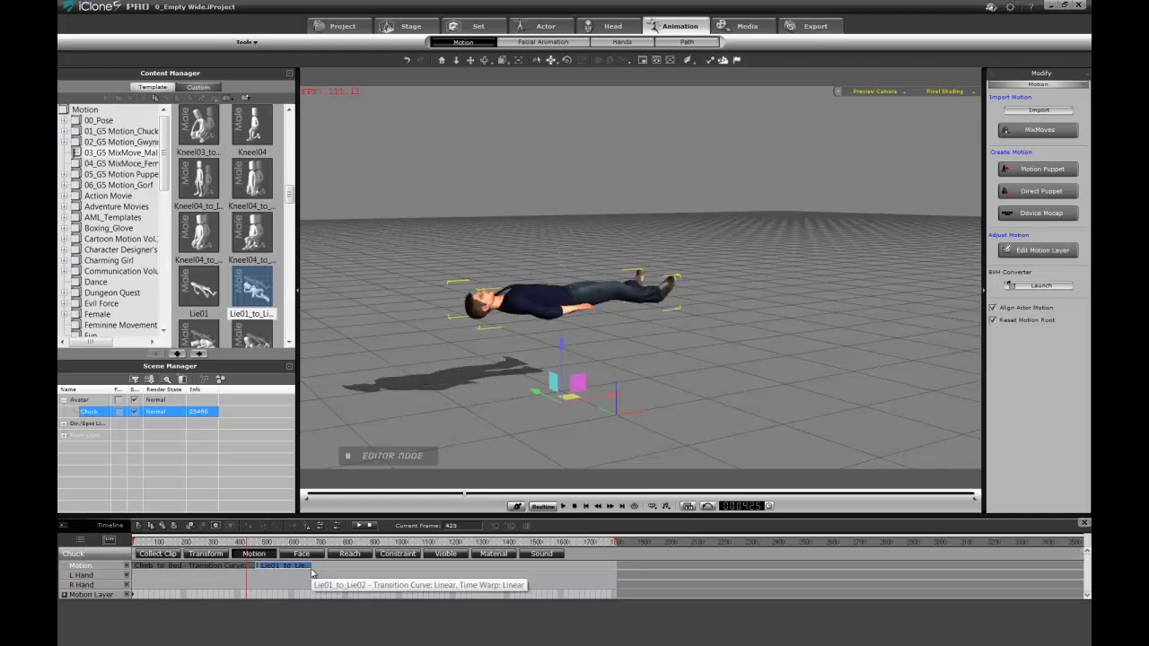
# Delete the Lie01_to_Lie02 clip and reapply the same motion at the end of the Climb_to_Bed clip
pyautogui.press('Delete')
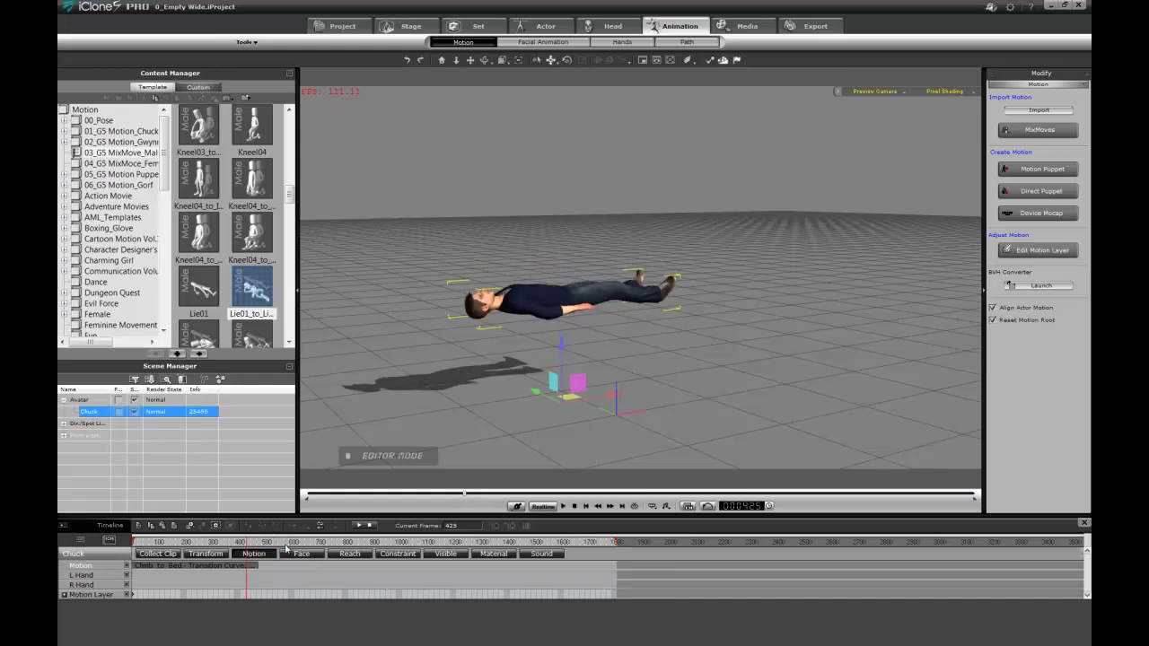
pyautogui.moveTo(248, 545); pyautogui.dragTo(260, 545)
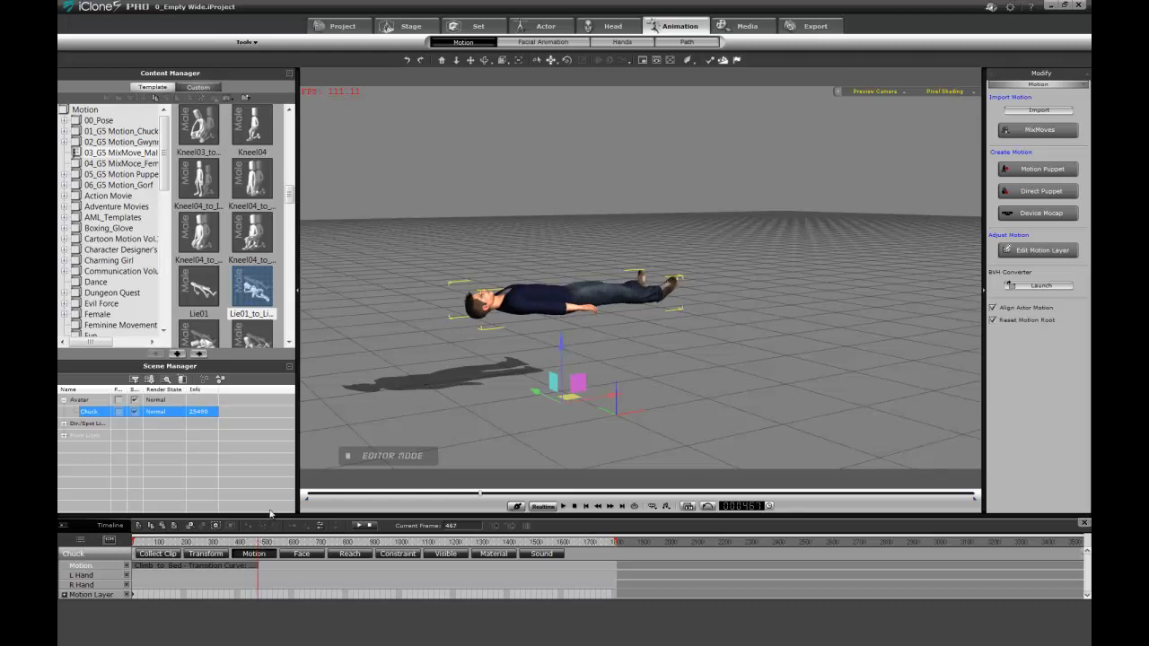
pyautogui.doubleClick(251, 285)
pyautogui.press('space')
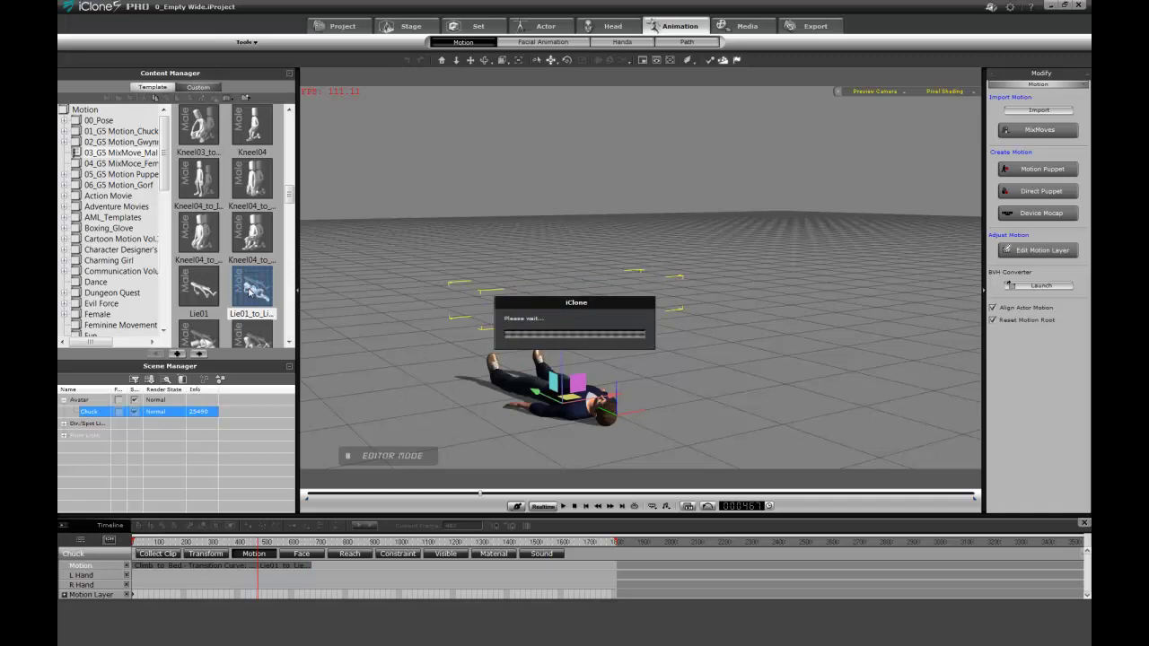
pyautogui.press('space')
# Align the re-added Lie01_to_Lie02 clip by Root and compare Chuck's orientation before and after the transition
pyautogui.click(267, 566)
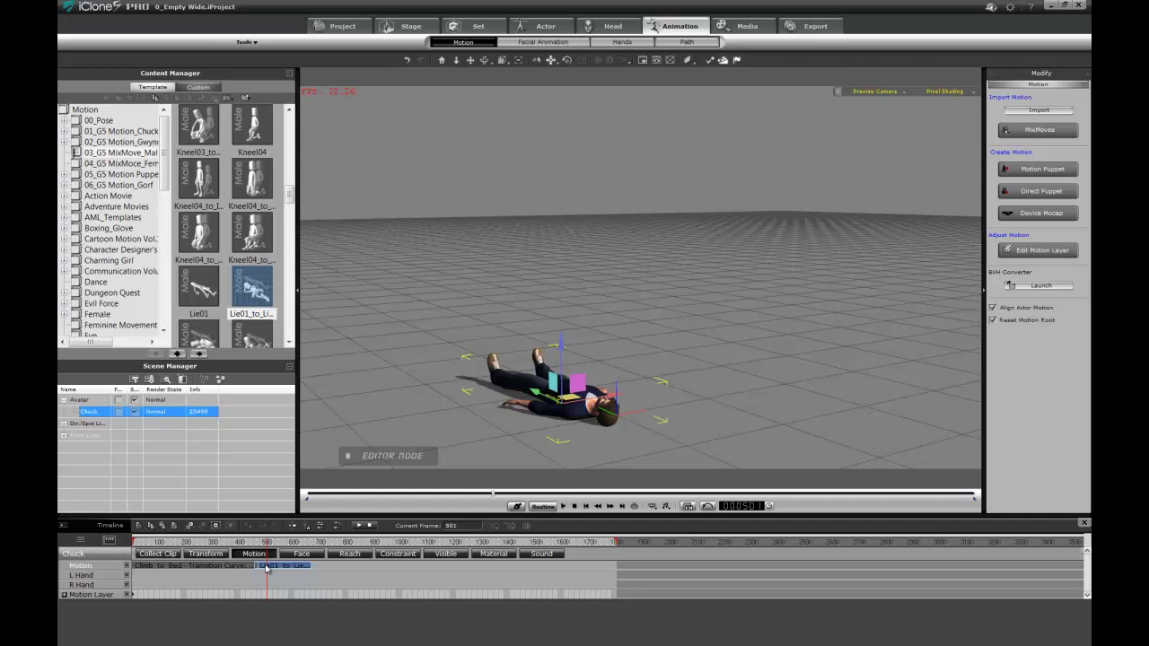
pyautogui.rightClick(268, 568)
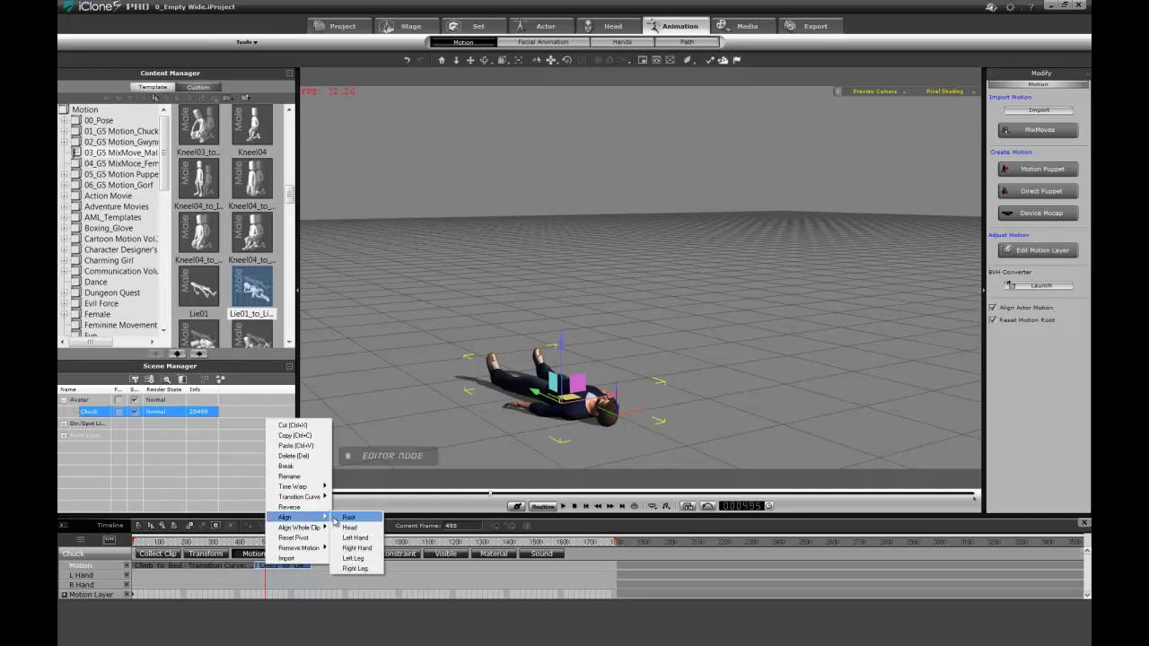
pyautogui.click(348, 518)
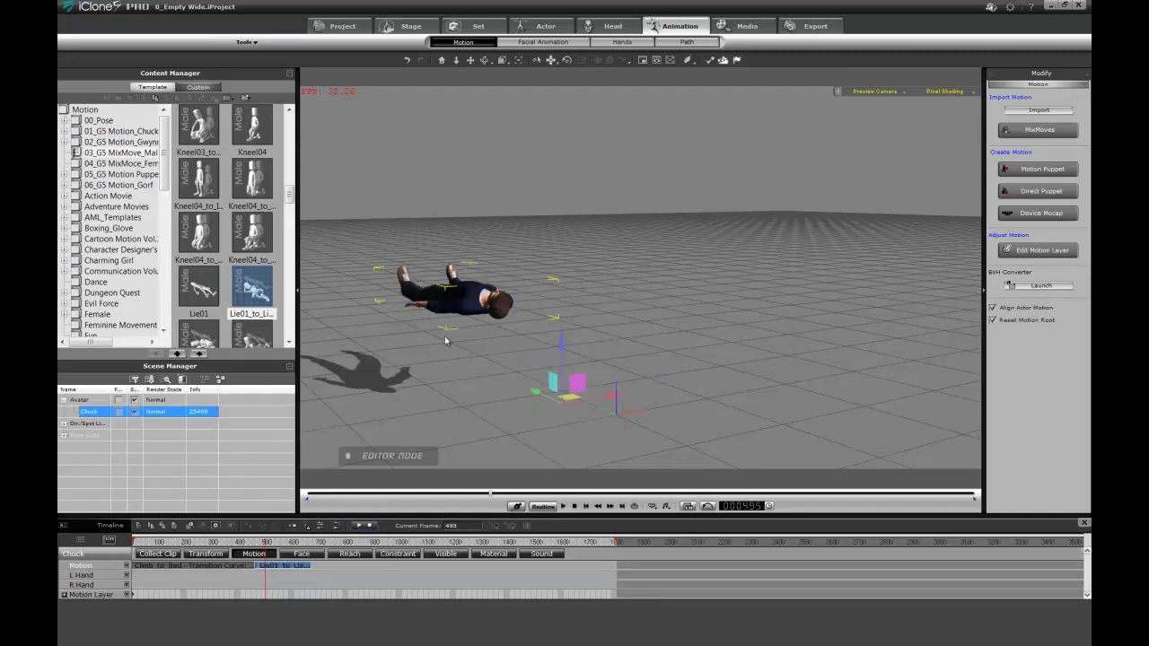
pyautogui.moveTo(242, 544)
pyautogui.mouseDown()
pyautogui.moveTo(269, 544)
pyautogui.moveTo(251, 546)
pyautogui.mouseUp()
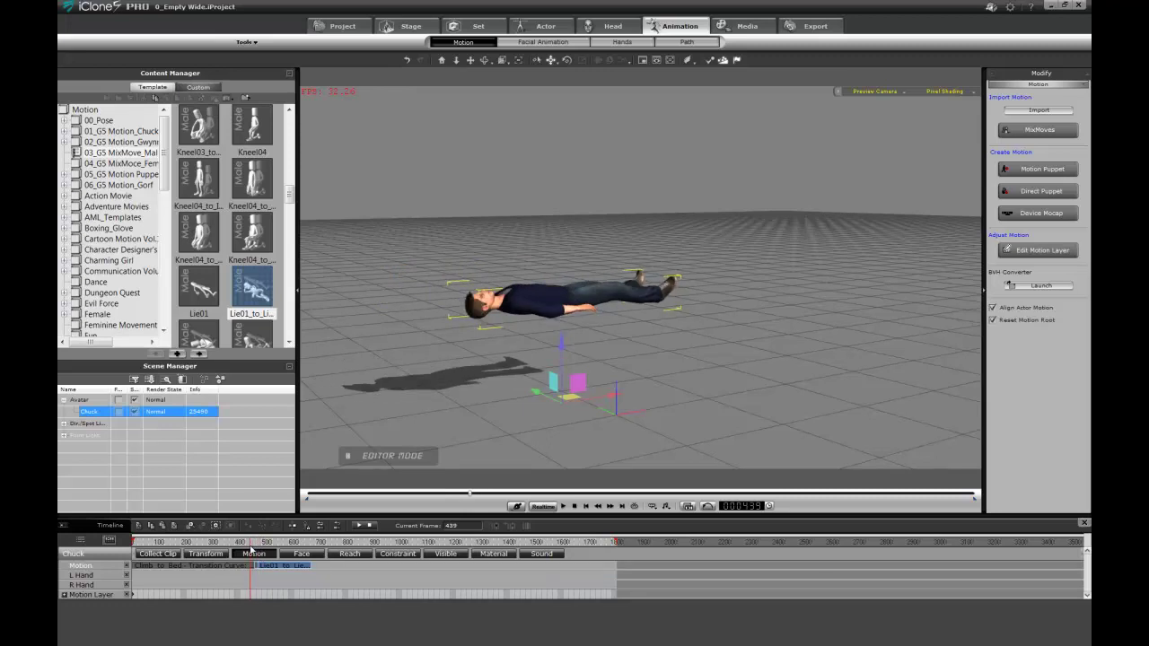
pyautogui.click(273, 571)
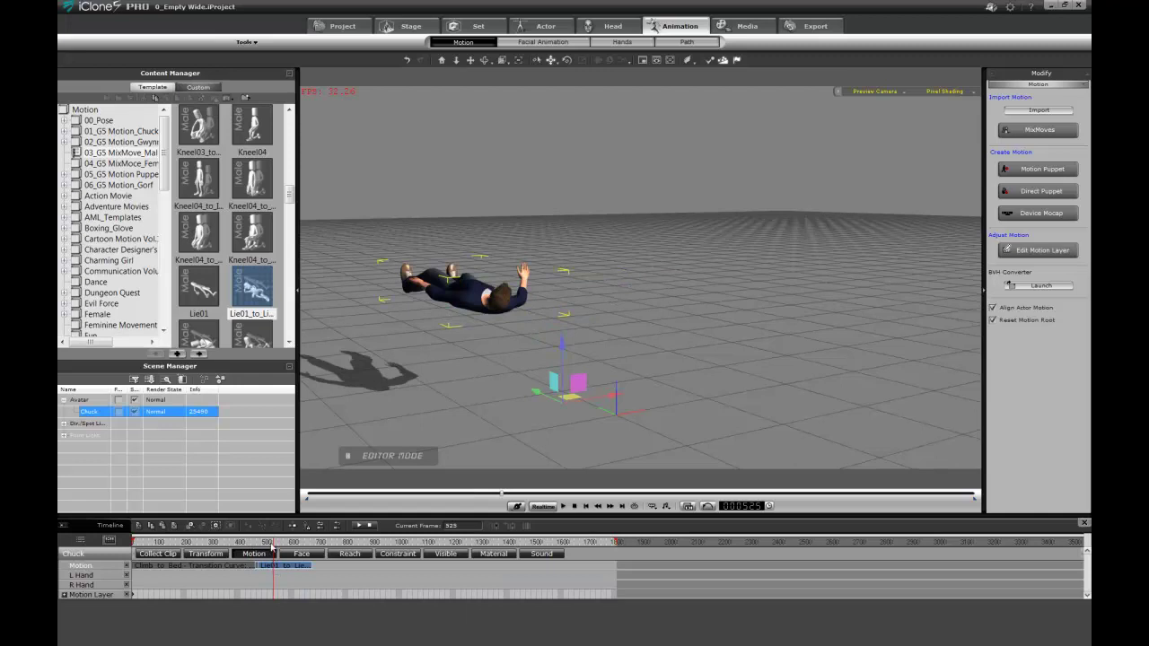
pyautogui.moveTo(272, 545)
pyautogui.mouseDown()
pyautogui.moveTo(290, 547)
pyautogui.moveTo(251, 545)
pyautogui.mouseUp()
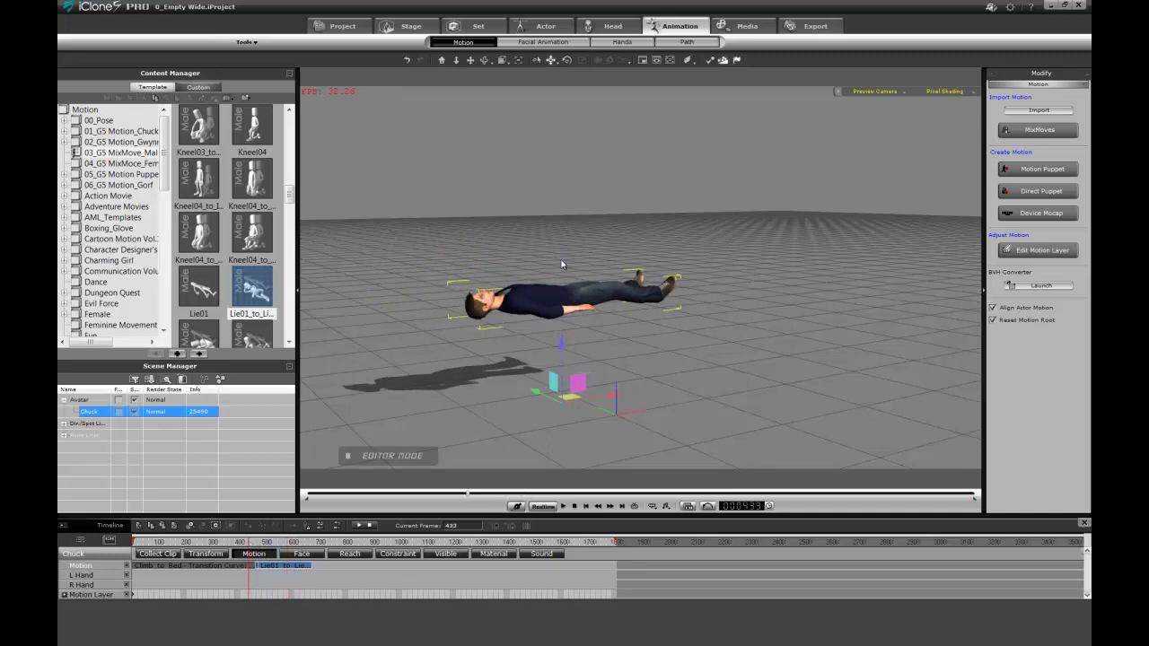
pyautogui.moveTo(671, 310); pyautogui.dragTo(568, 302, button='right')
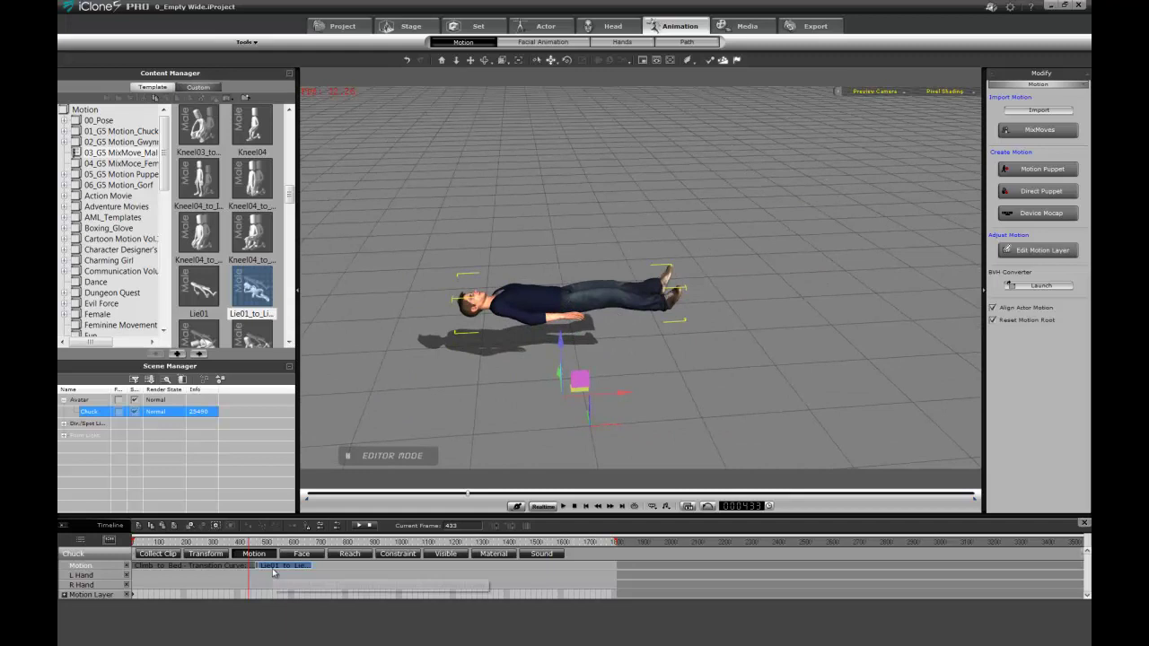
# Delete the Climb_to_Bed clip, then move the Lie01_to_Lie02 clip and the playhead to frame 1
pyautogui.click(230, 569)
pyautogui.press('Delete')
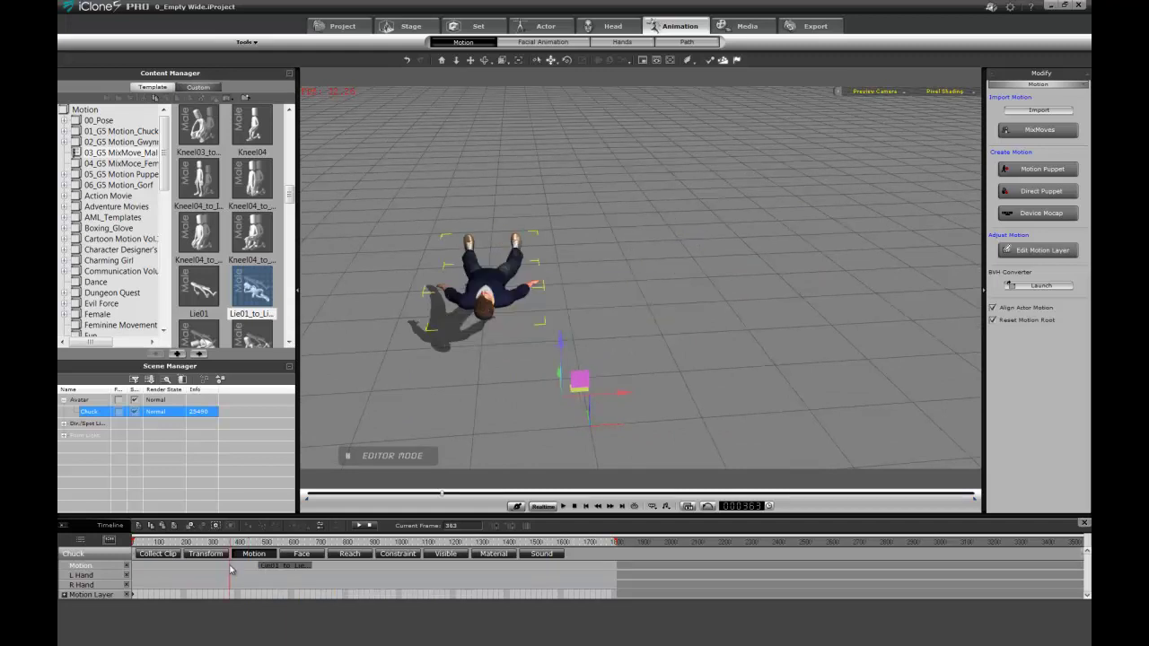
pyautogui.moveTo(289, 573); pyautogui.dragTo(157, 582)
pyautogui.moveTo(153, 542); pyautogui.dragTo(111, 549)
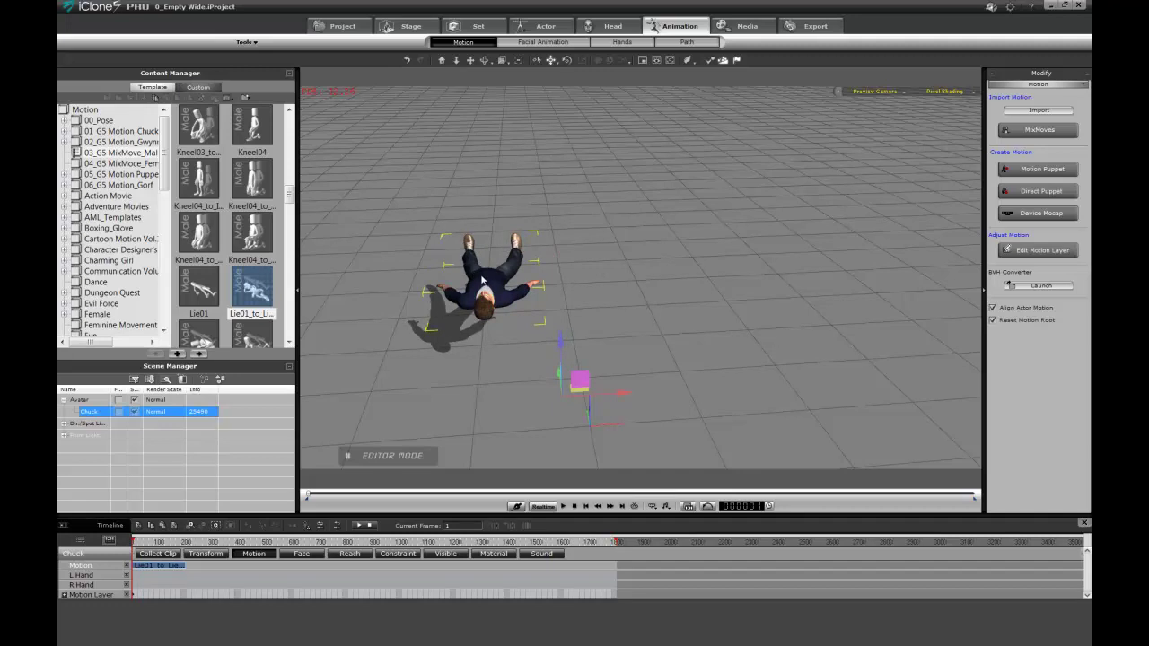
# Load the 0_Empty Wide project template, discarding the current project without saving
pyautogui.click(339, 25)
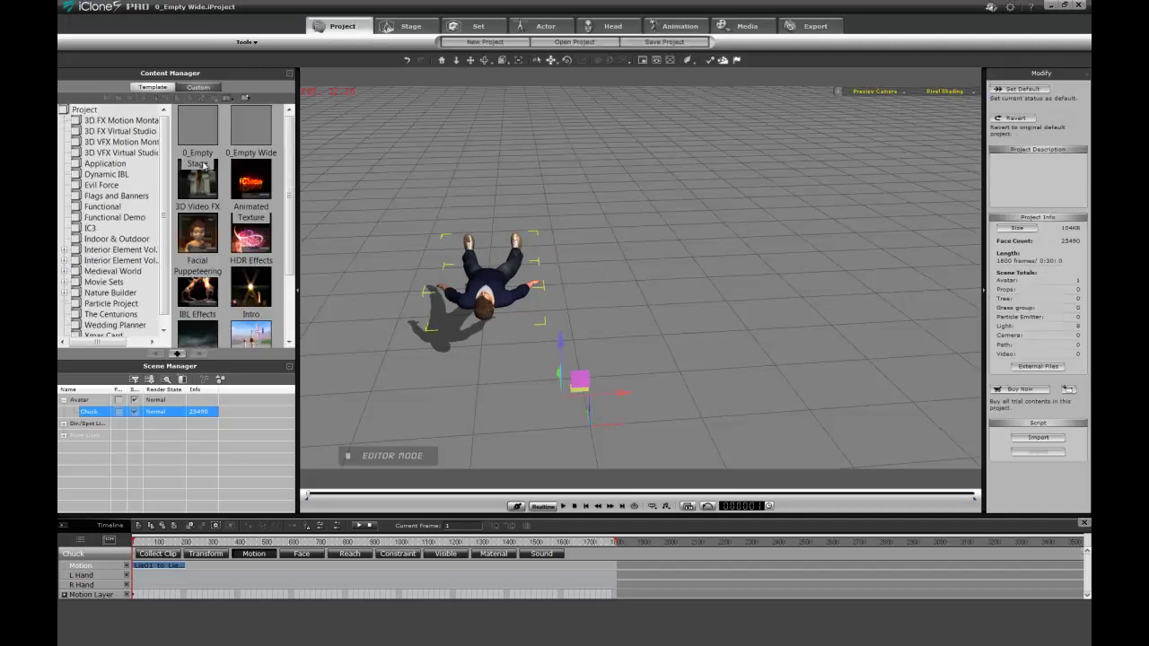
pyautogui.doubleClick(253, 131)
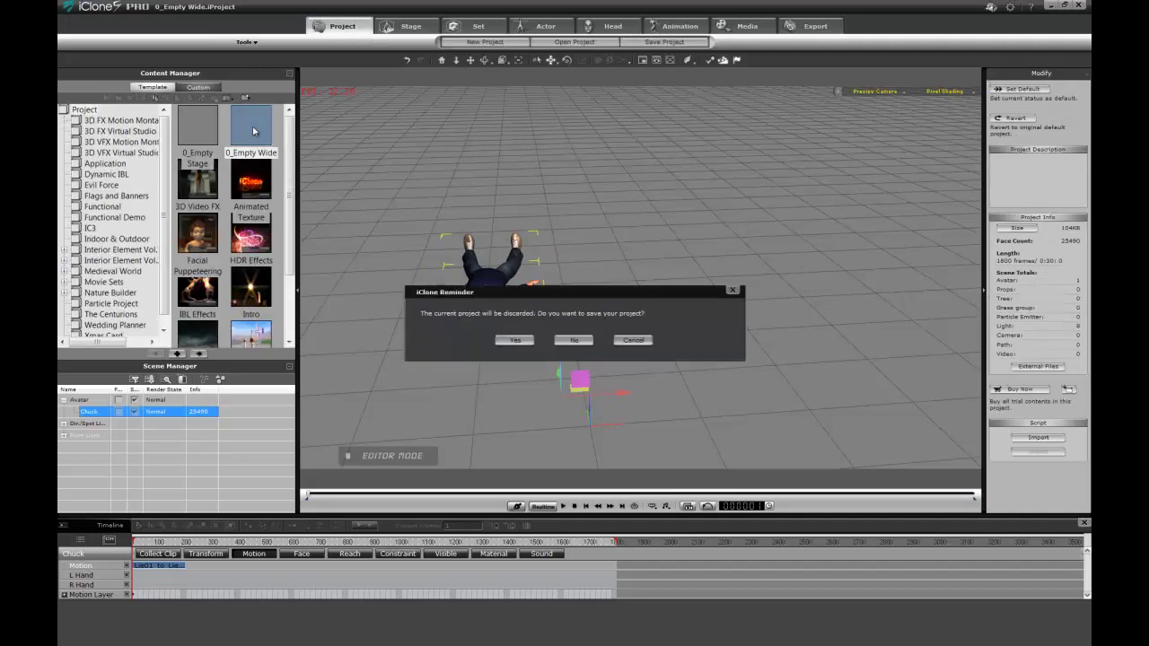
pyautogui.click(574, 342)
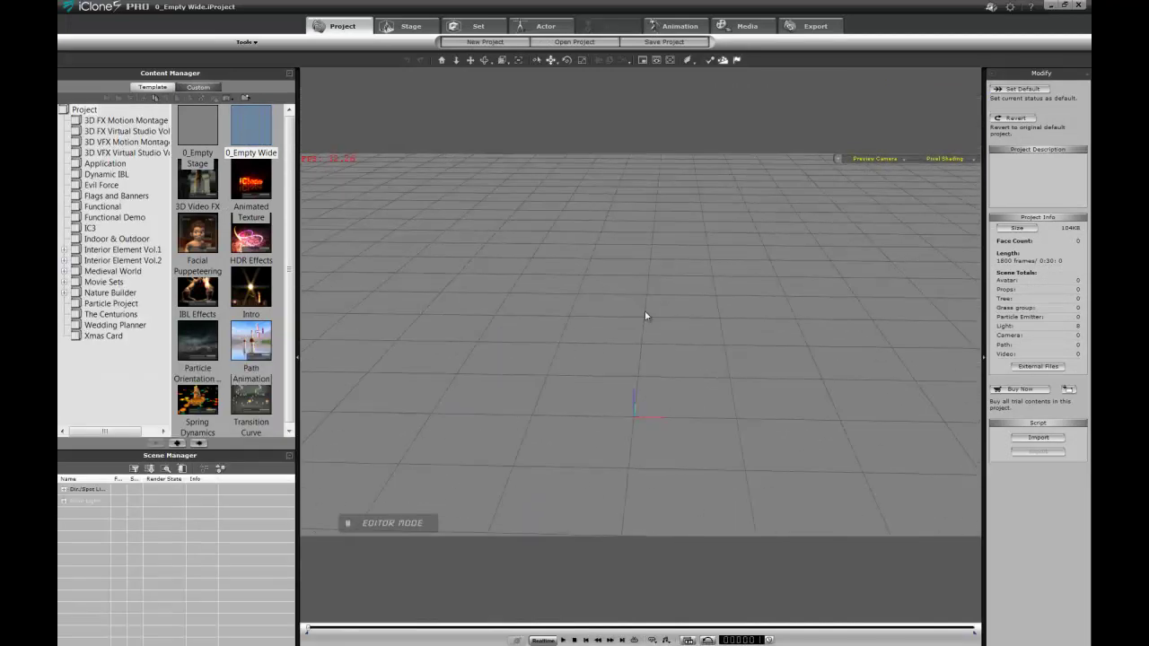
pyautogui.moveTo(646, 315); pyautogui.dragTo(709, 269, button='right')
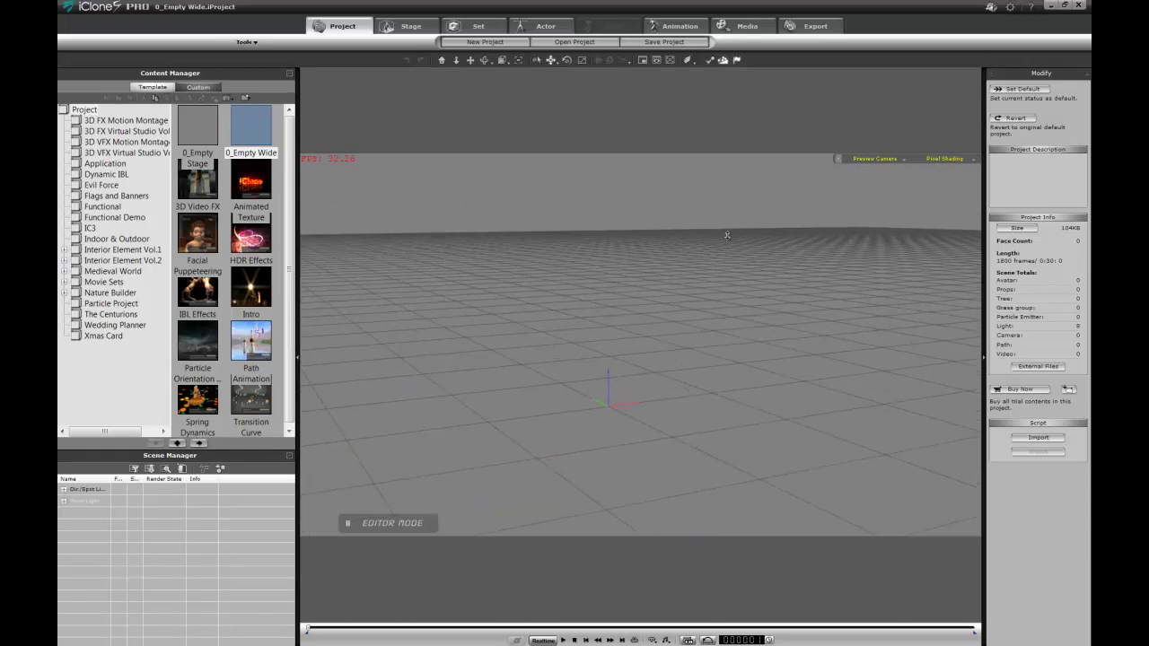
# Add the Chuck avatar from the G5 characters to the new empty scene
pyautogui.click(547, 25)
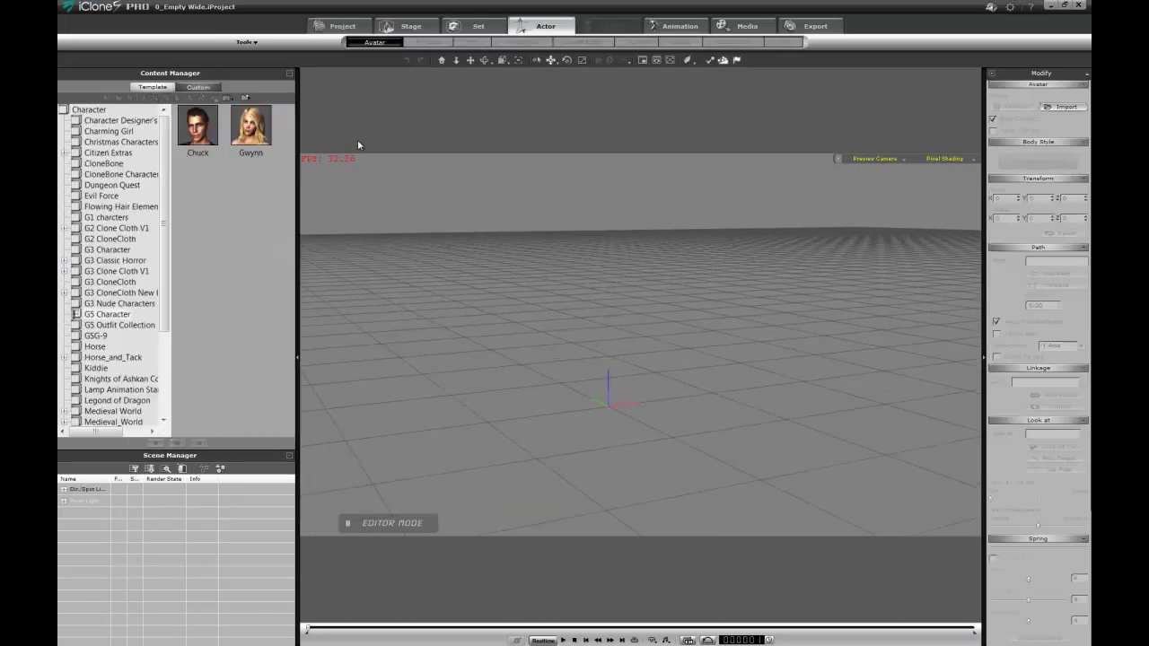
pyautogui.doubleClick(202, 121)
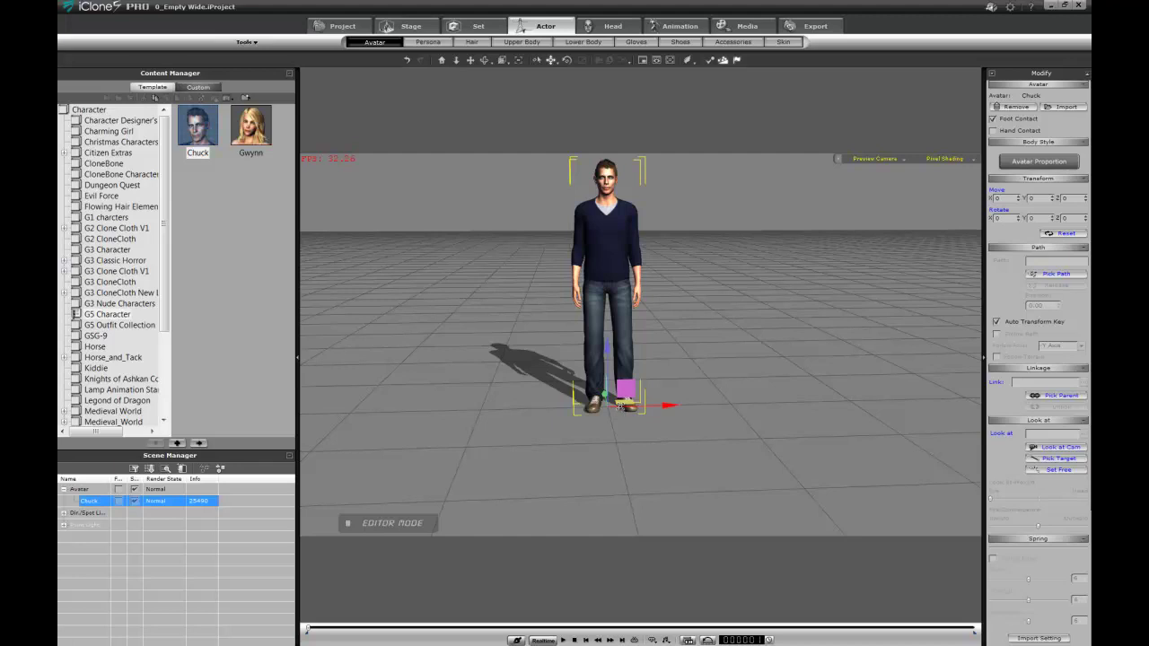
pyautogui.moveTo(663, 316); pyautogui.dragTo(630, 348, button='right')
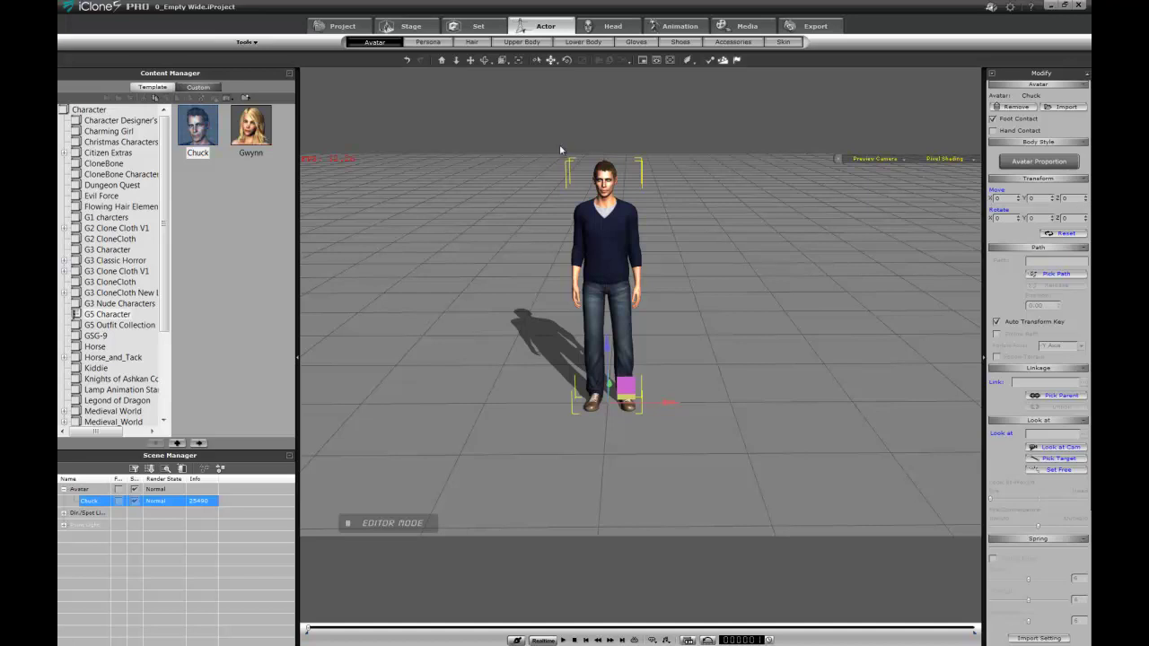
# Apply the Lie01_to_Lie02 motion from the MixMove male motions to Chuck
pyautogui.click(674, 26)
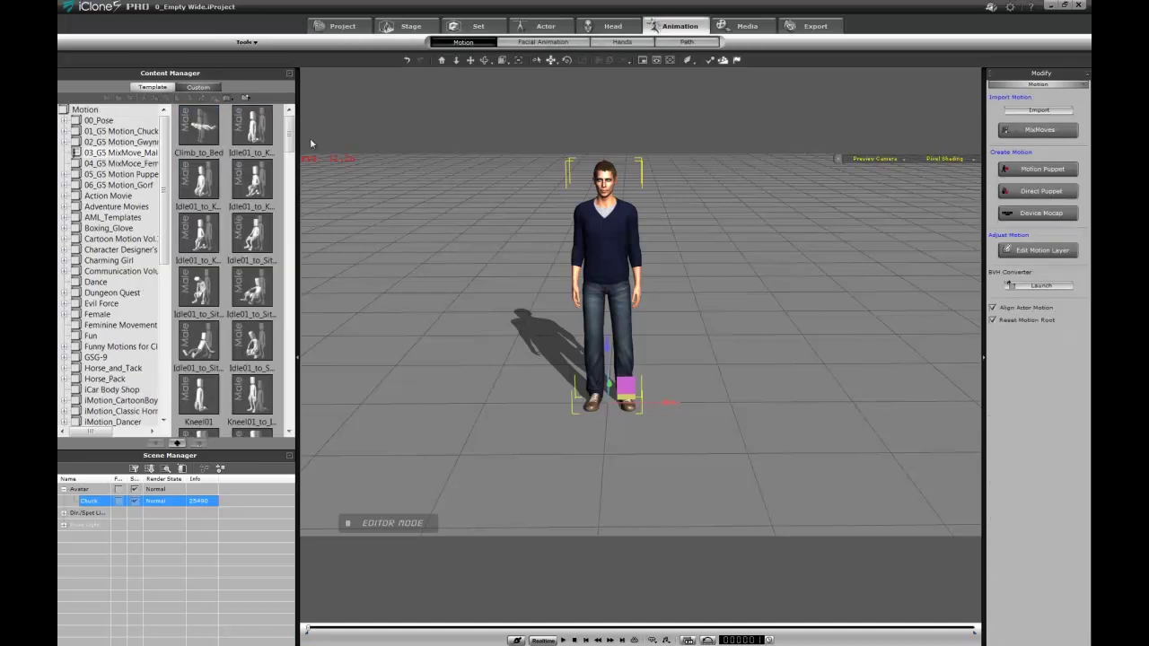
pyautogui.moveTo(289, 142); pyautogui.dragTo(299, 243)
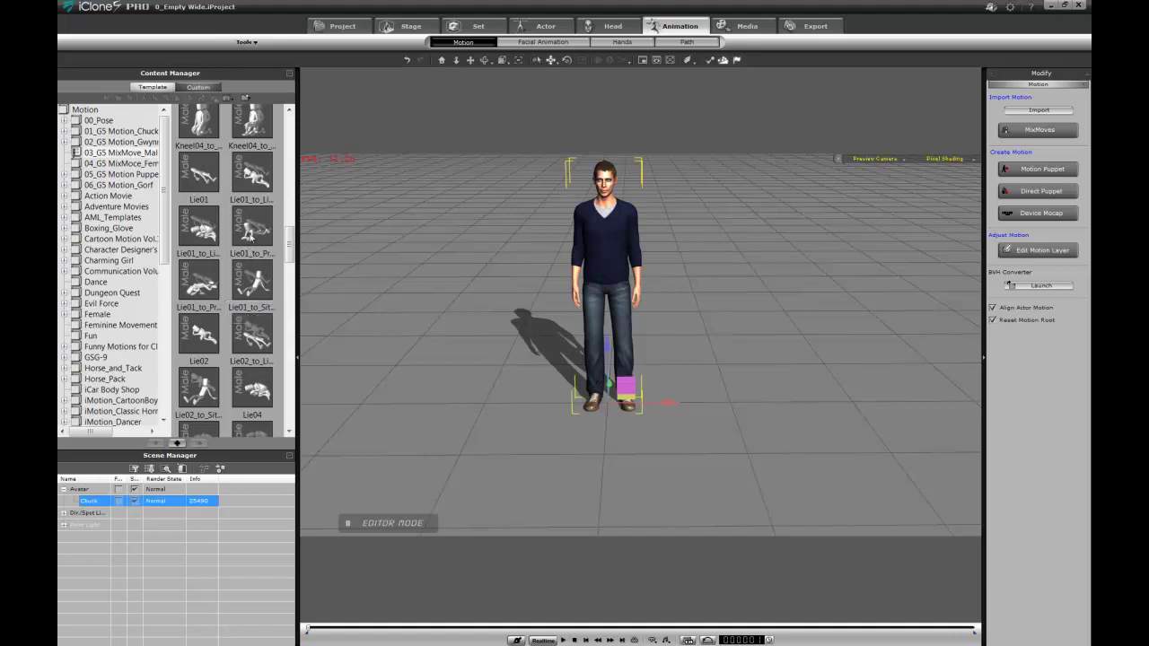
pyautogui.click(251, 236)
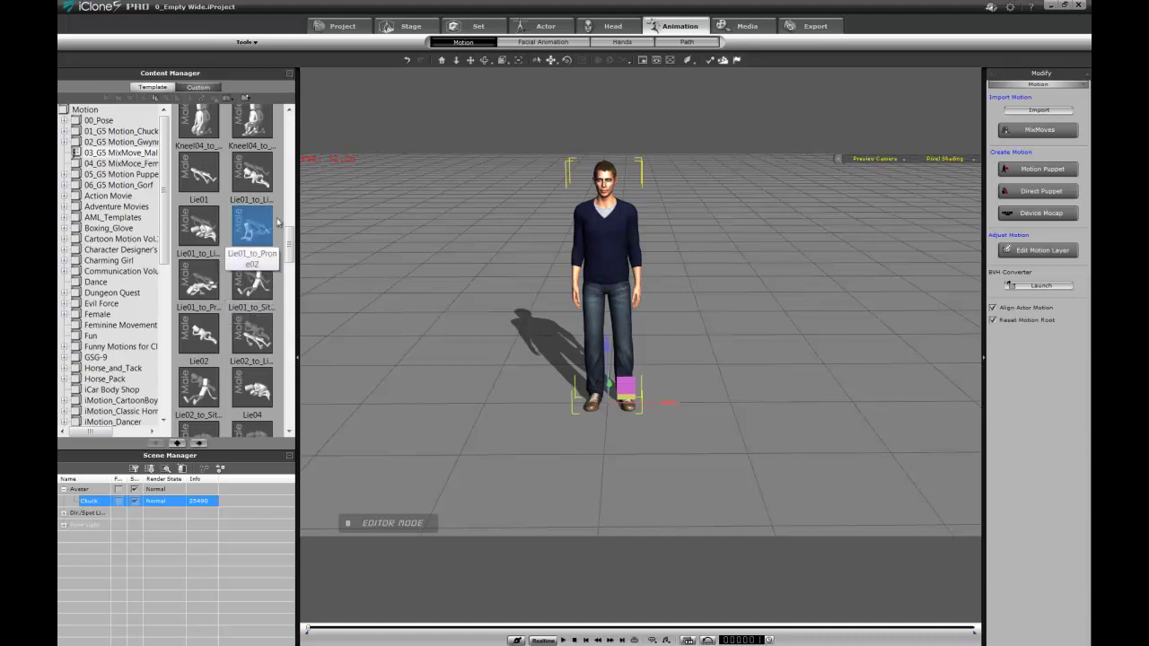
pyautogui.click(252, 177)
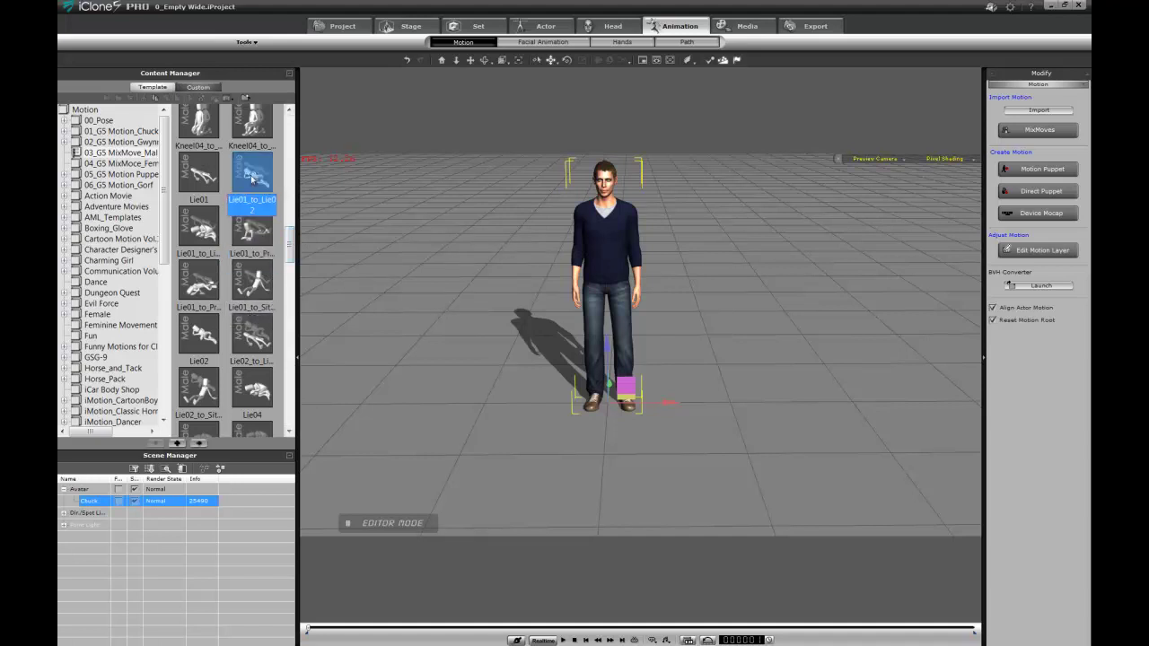
pyautogui.doubleClick(252, 177)
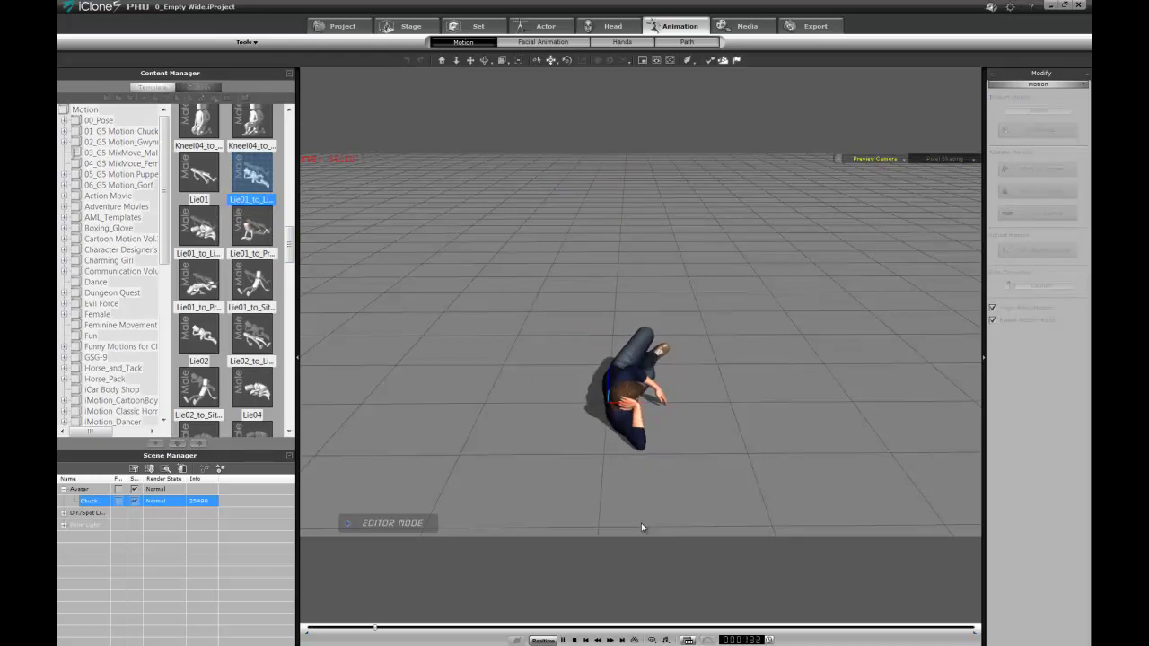
# Open the timeline with Chuck's Motion track shown and fit the whole project length in it
pyautogui.press('F3')
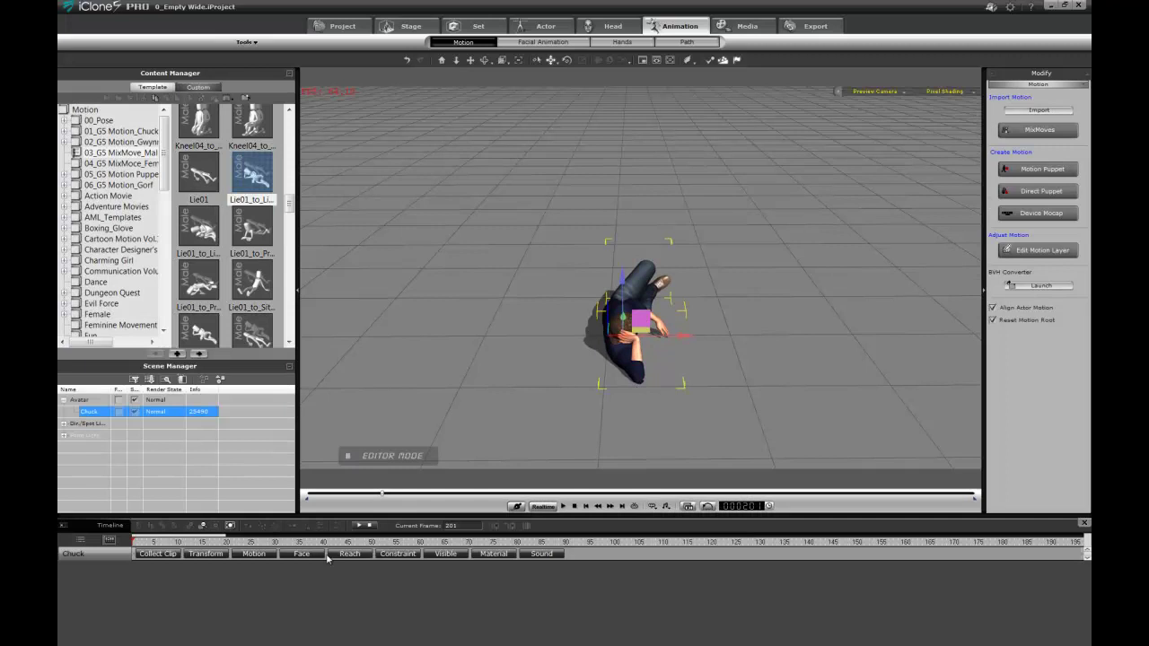
pyautogui.click(254, 554)
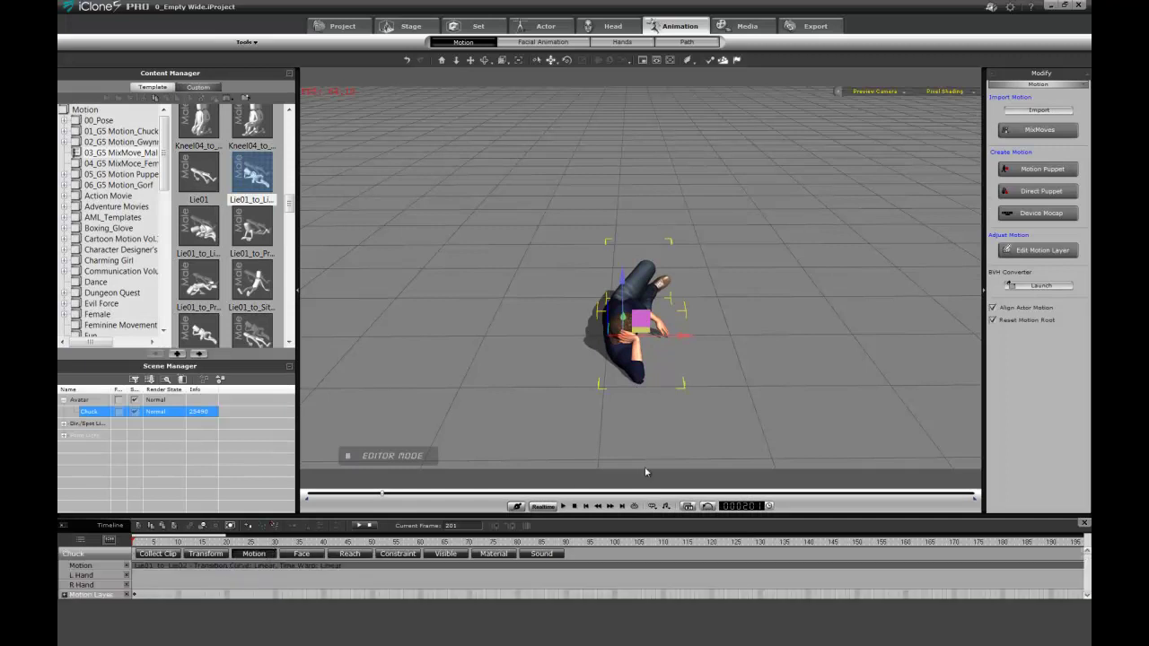
pyautogui.click(217, 525)
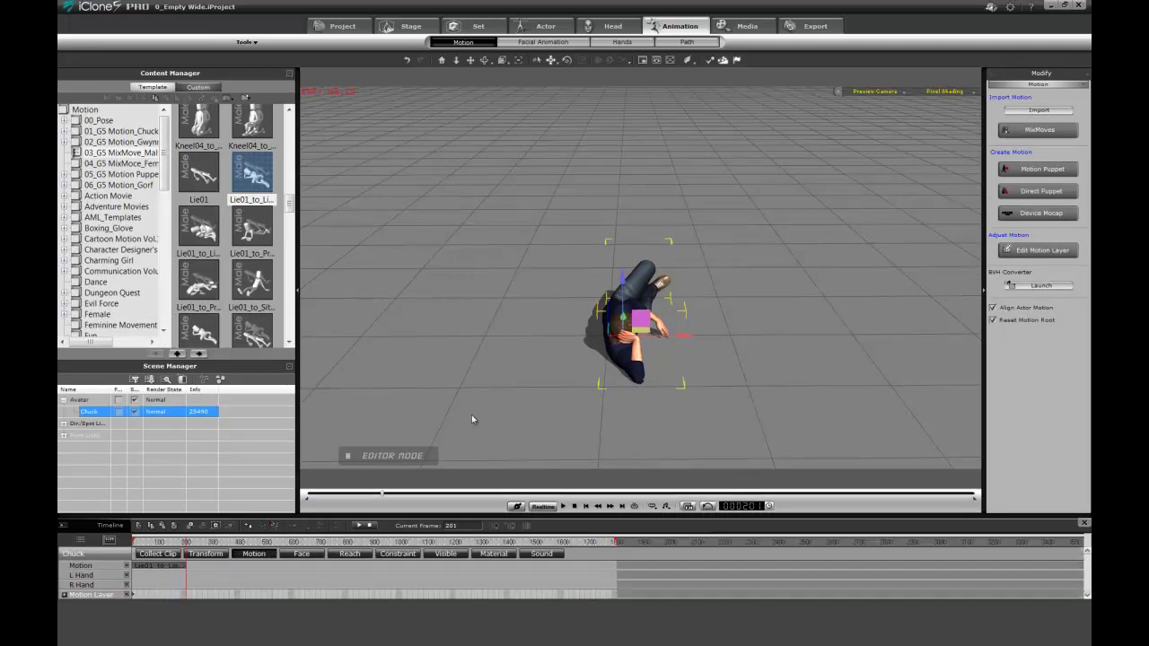
# Return to frame 1 and add the Box_001 prop from the 3D Blocks to the scene
pyautogui.click(476, 25)
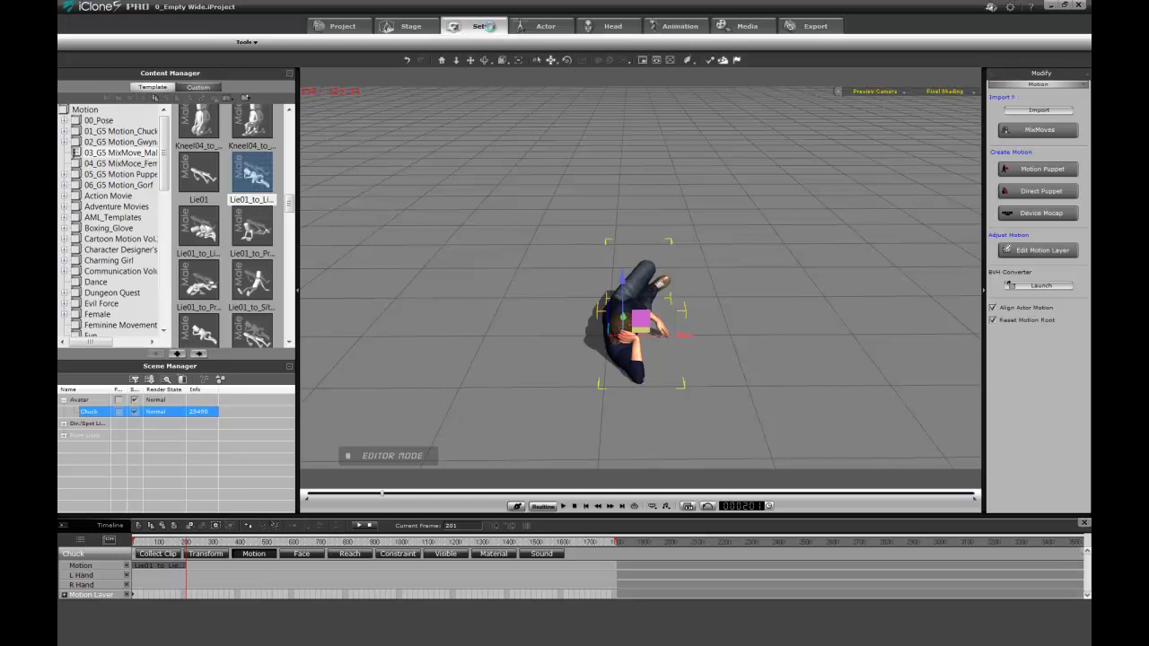
pyautogui.click(574, 506)
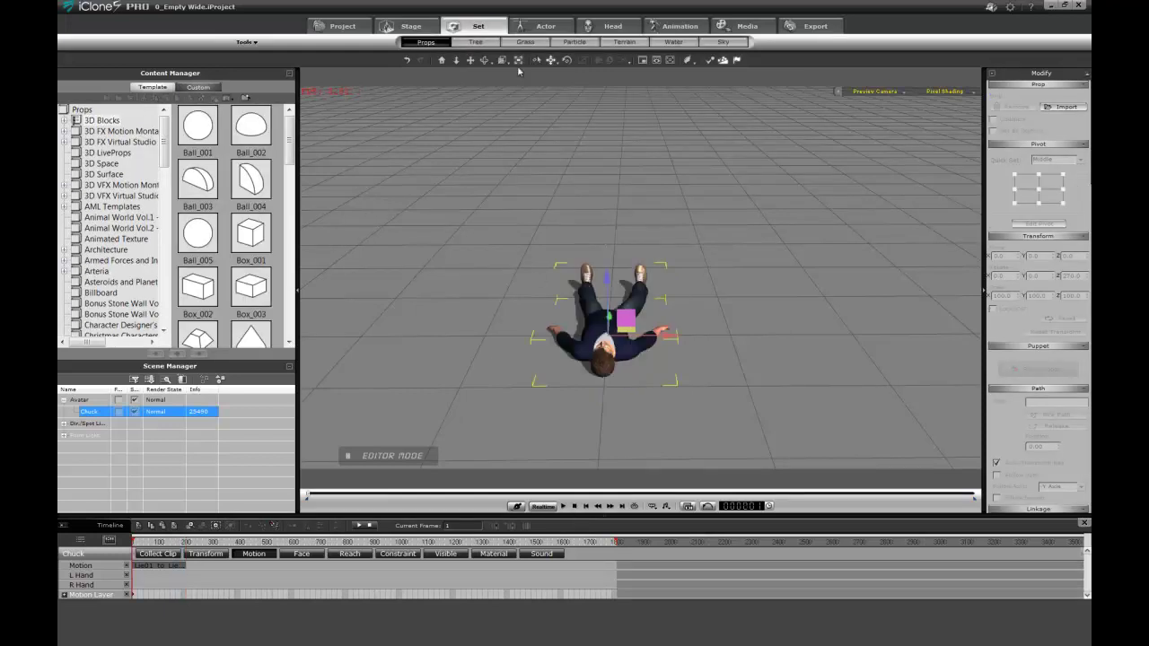
pyautogui.doubleClick(261, 238)
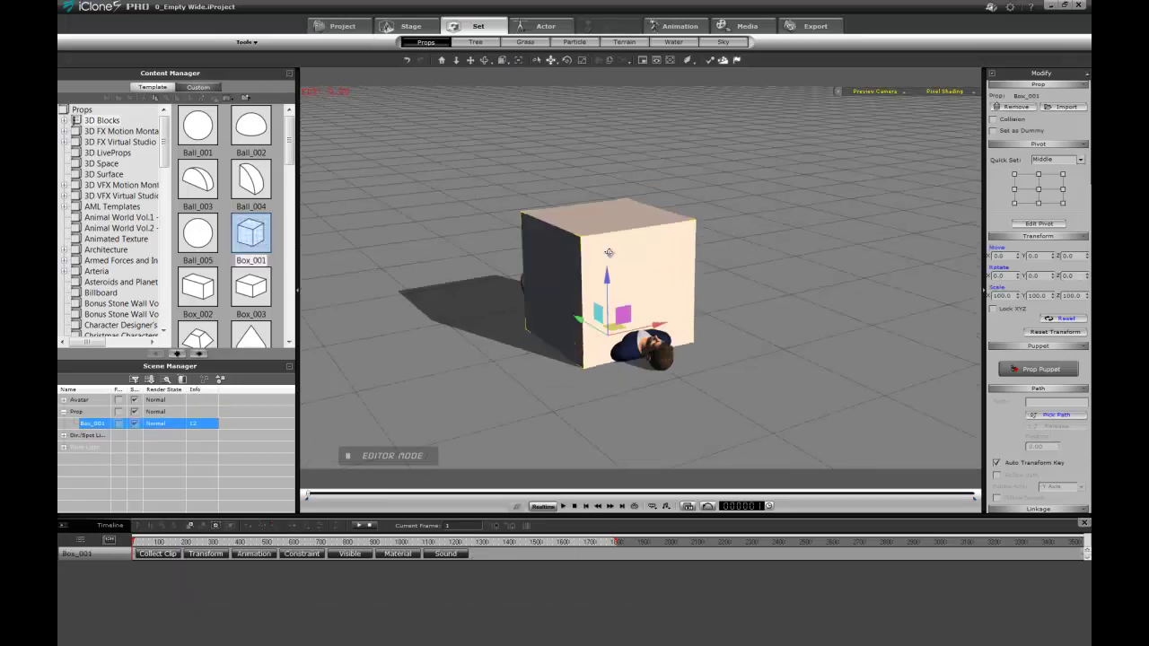
# Link Chuck to the Box_001 prop at frame 1
pyautogui.click(686, 362)
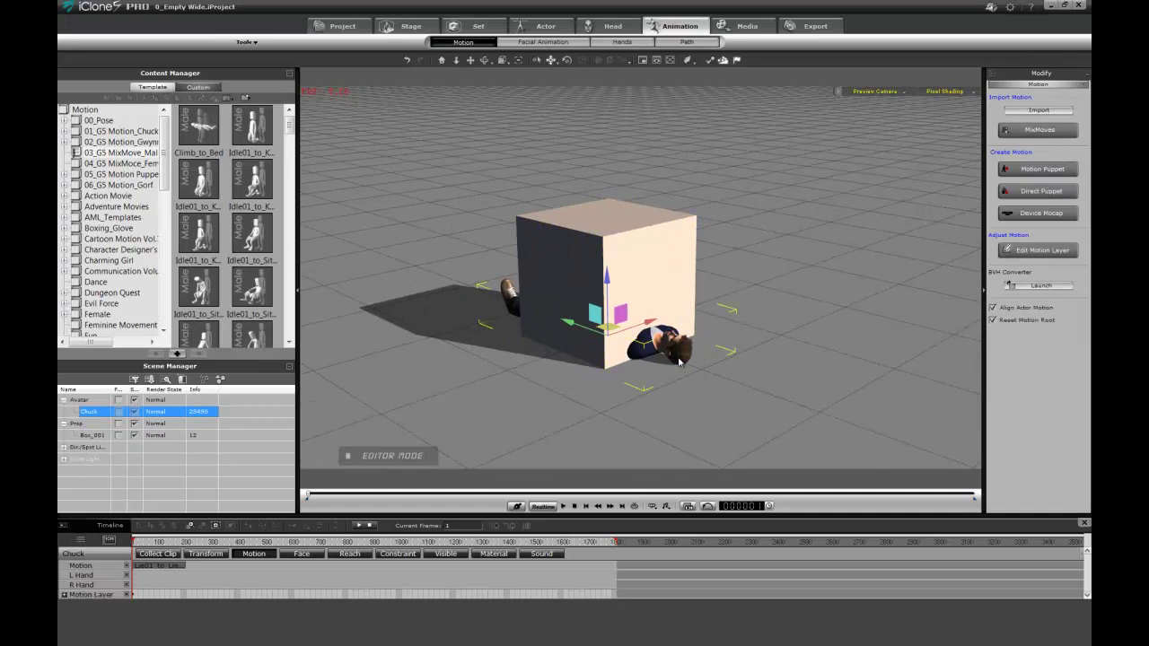
pyautogui.rightClick(686, 359)
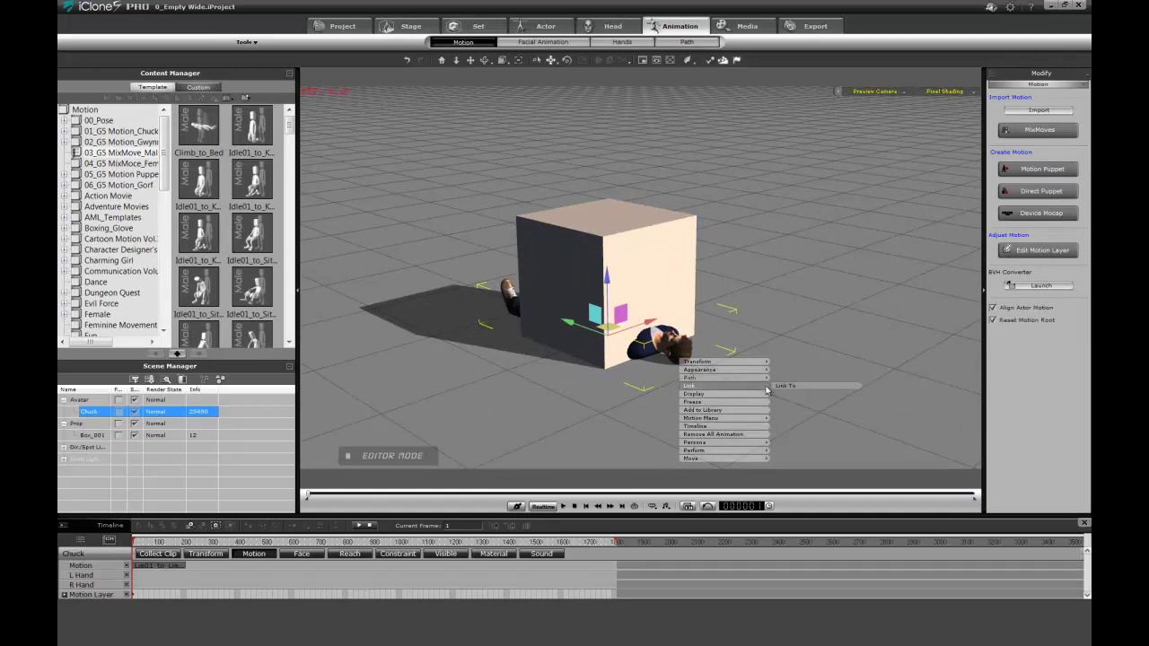
pyautogui.click(783, 387)
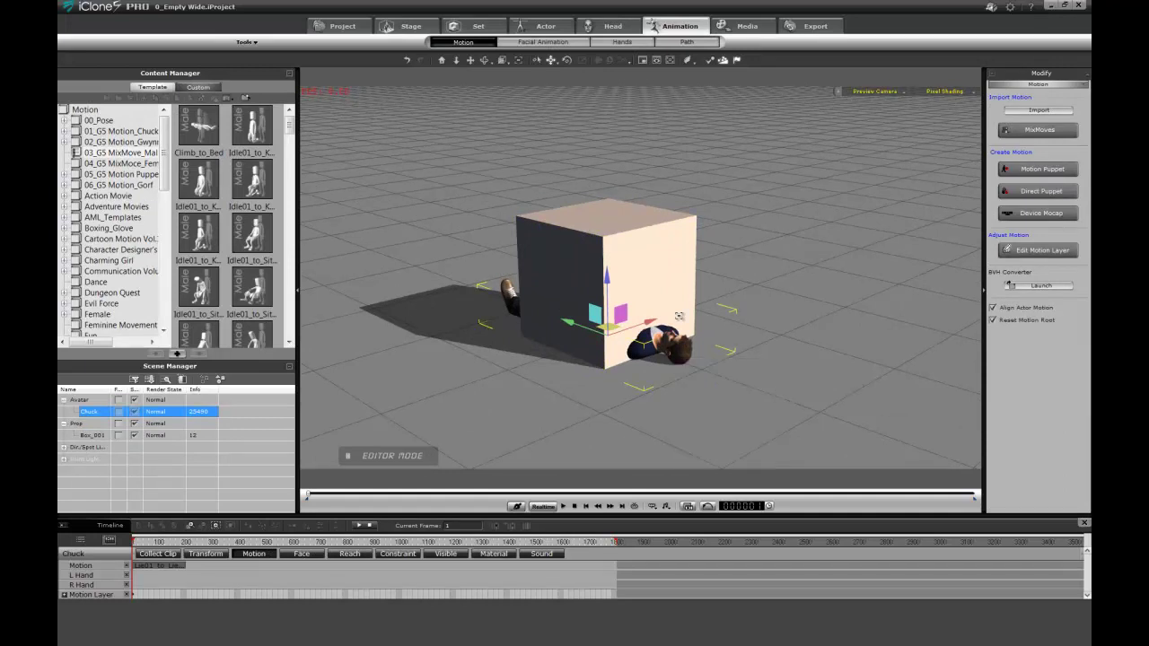
pyautogui.click(677, 235)
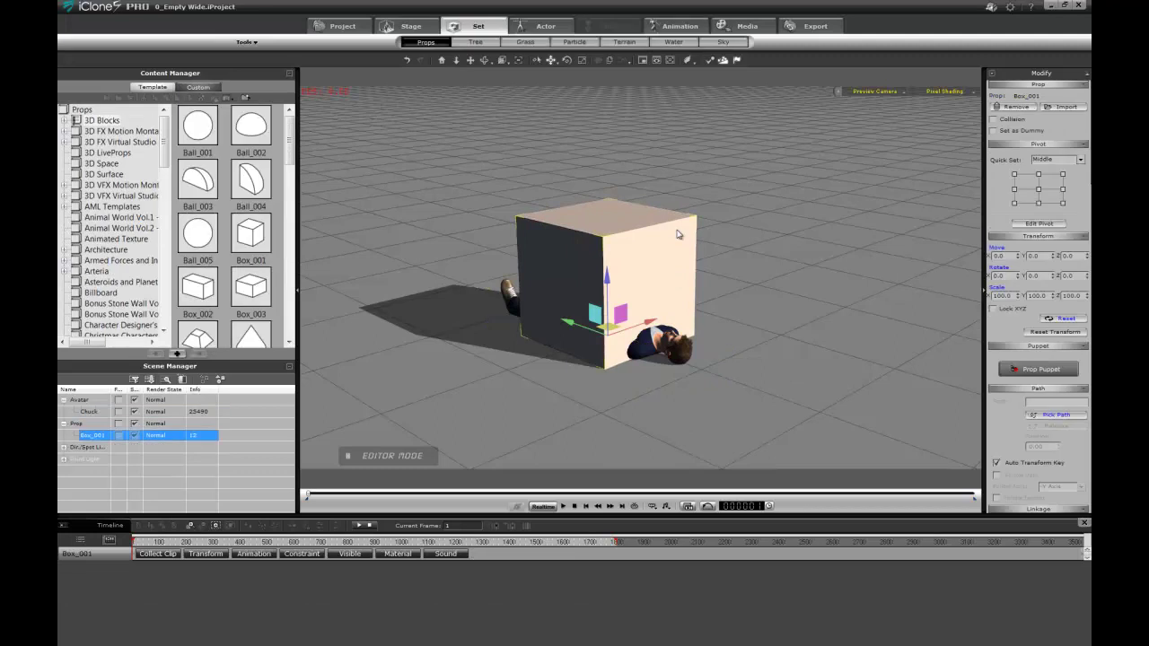
# Rotate the box with its linked avatar to 270 degrees about the Z axis
pyautogui.press('e')
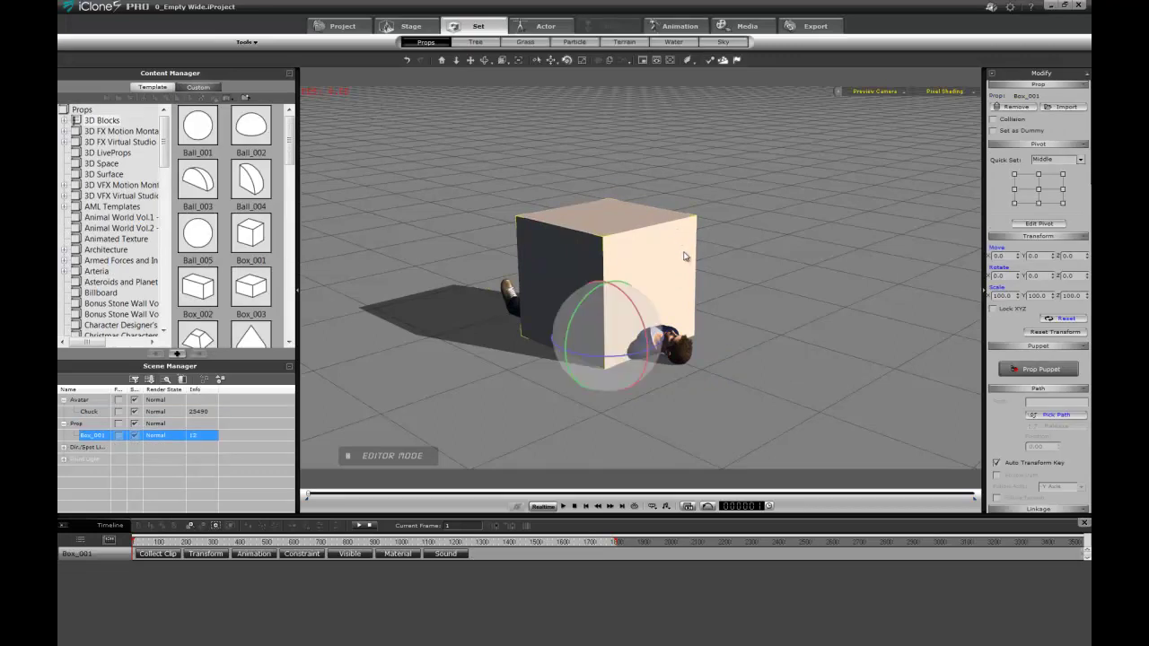
pyautogui.moveTo(621, 354); pyautogui.dragTo(659, 346)
pyautogui.hotkey('ctrl', '1')
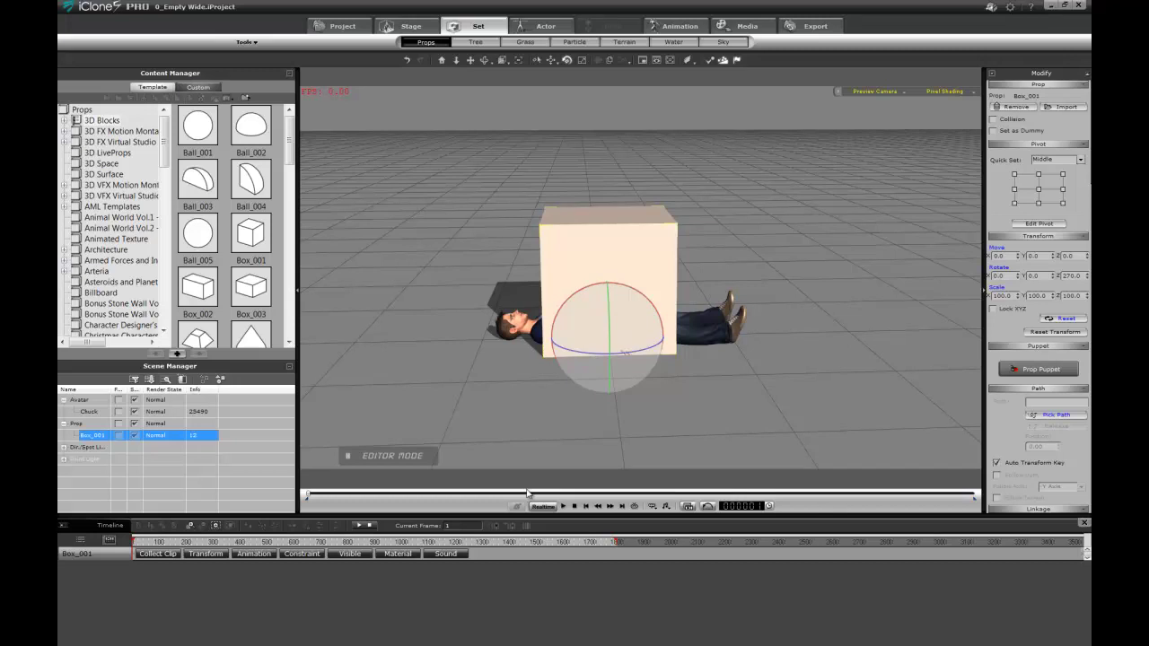
# Unlink Chuck from the rotated box
pyautogui.click(520, 323)
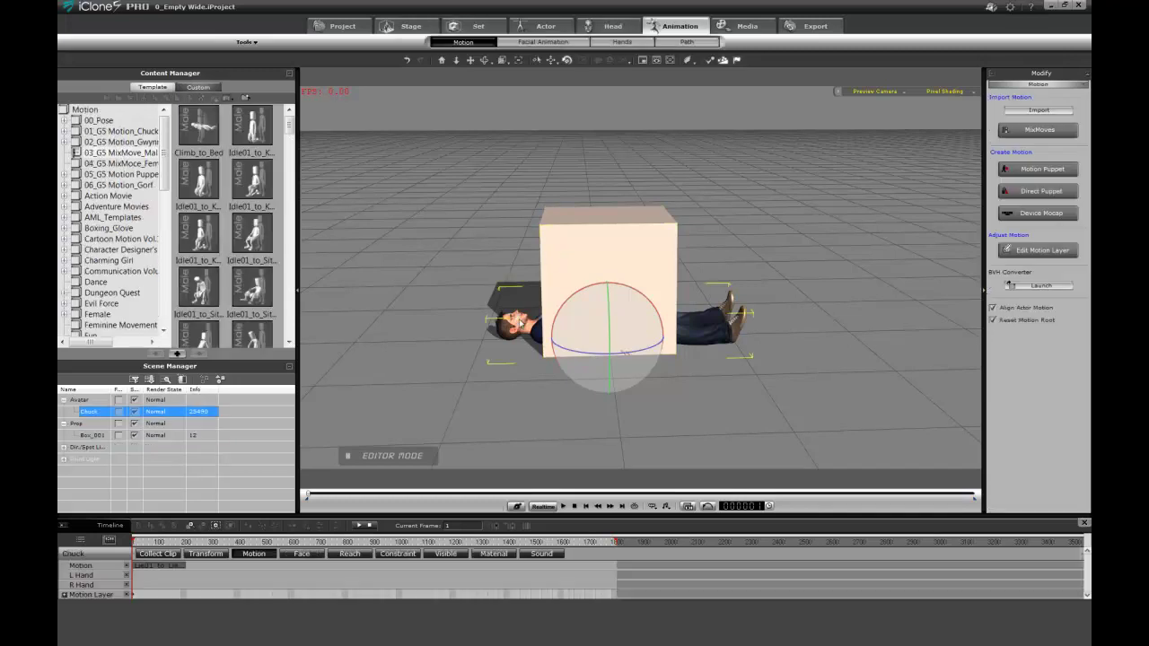
pyautogui.rightClick(520, 323)
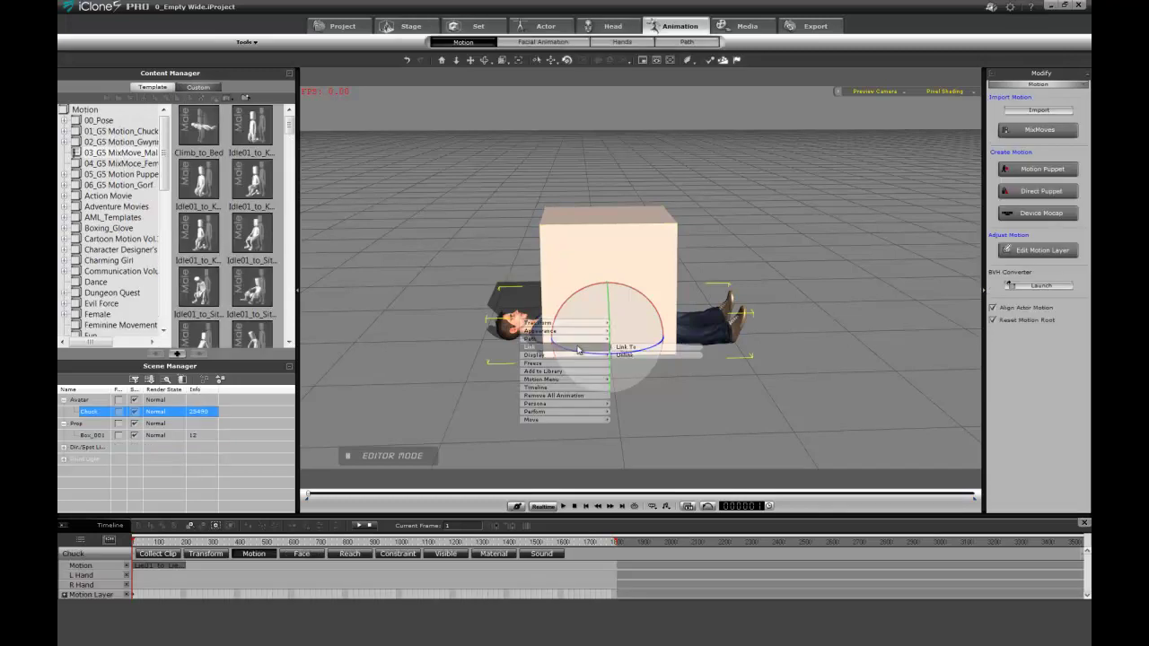
pyautogui.click(625, 347)
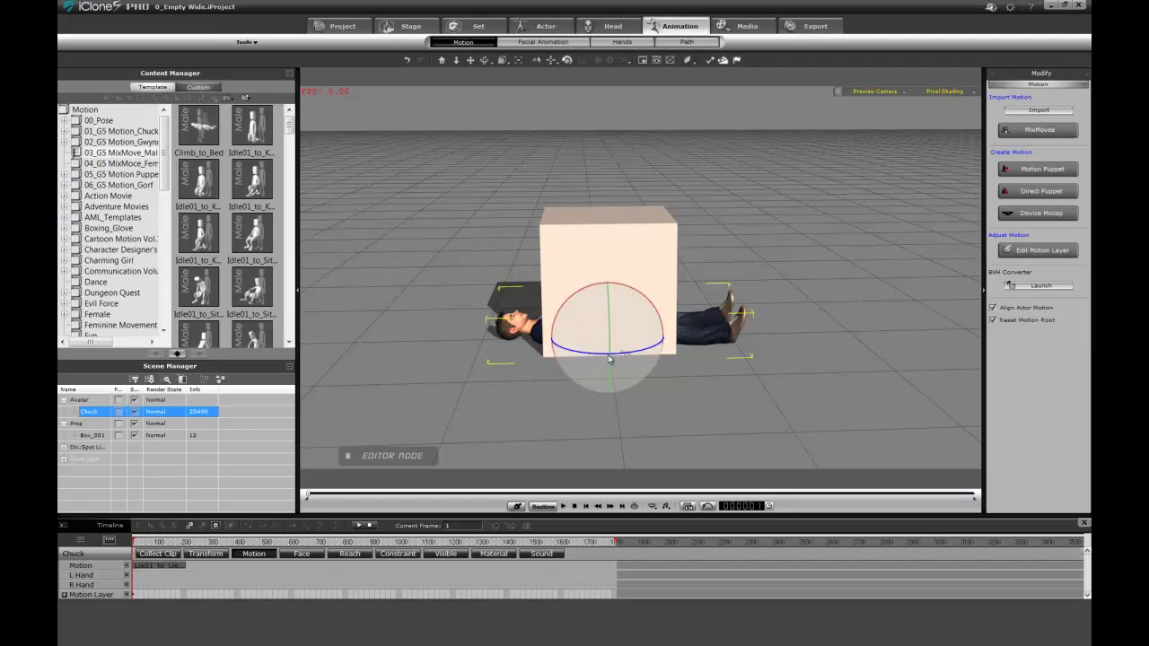
# Show Chuck's Constraint tracks in the timeline and check the Link key at frame 1
pyautogui.click(397, 555)
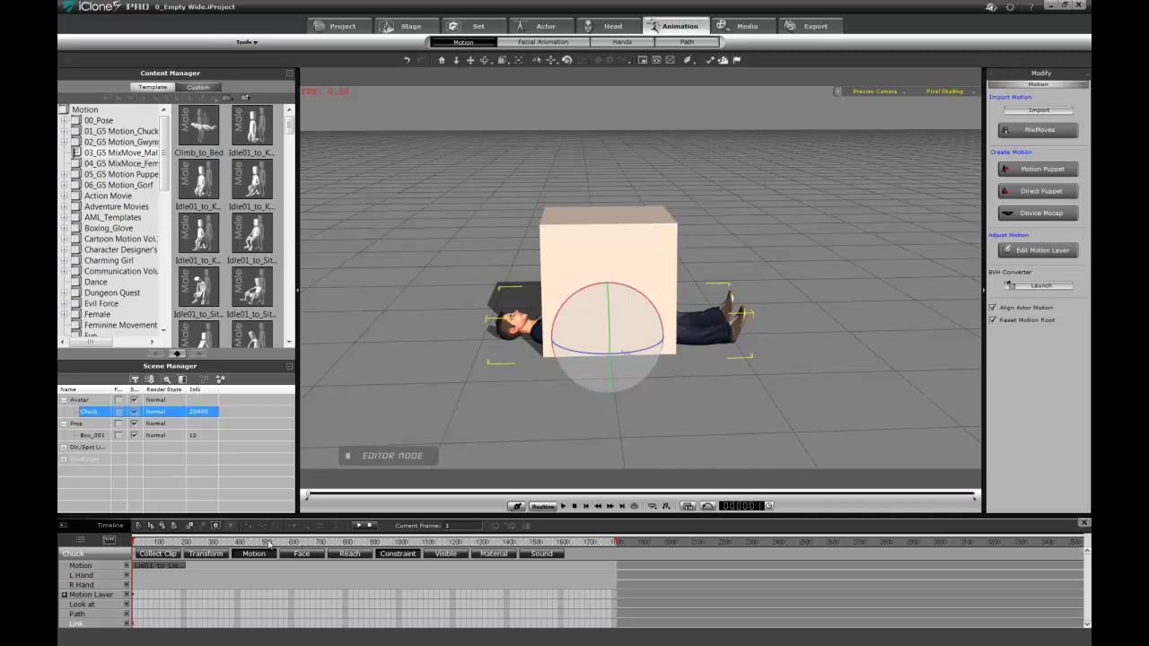
pyautogui.click(218, 526)
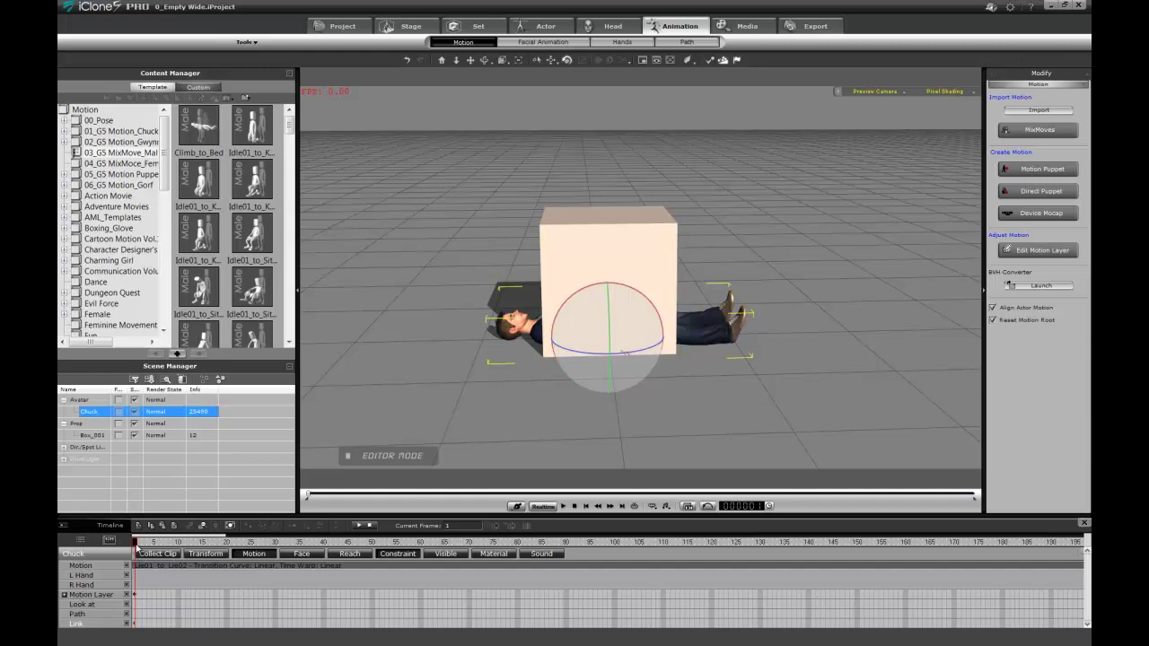
pyautogui.moveTo(137, 547); pyautogui.dragTo(163, 544)
pyautogui.moveTo(165, 545); pyautogui.dragTo(136, 542)
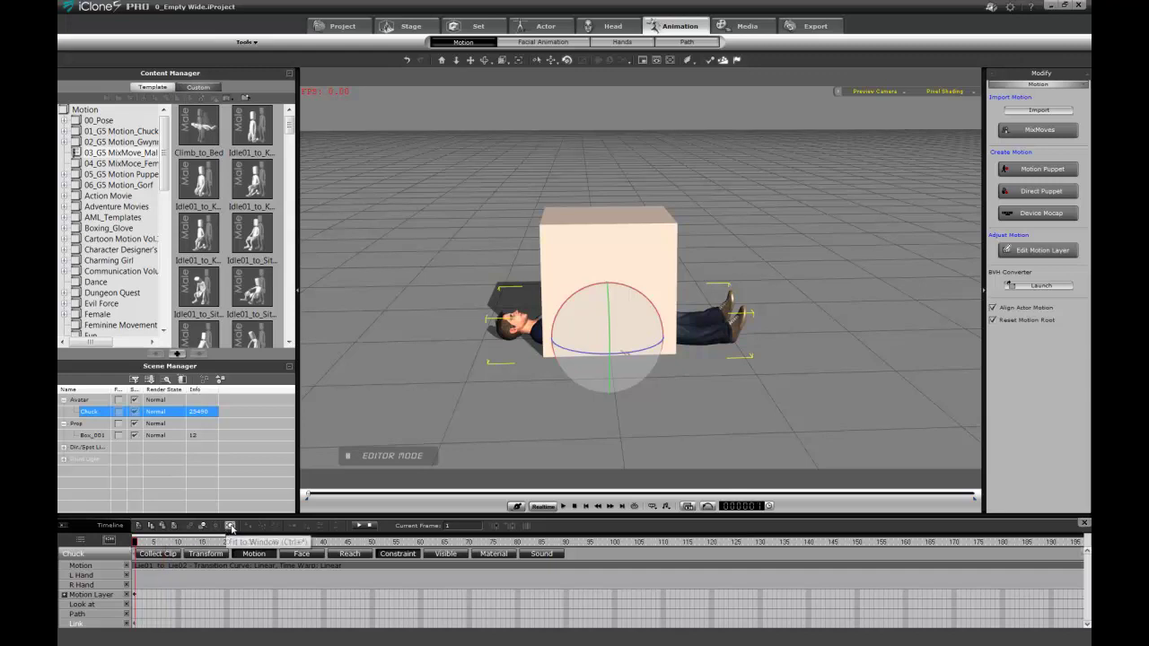
pyautogui.click(230, 526)
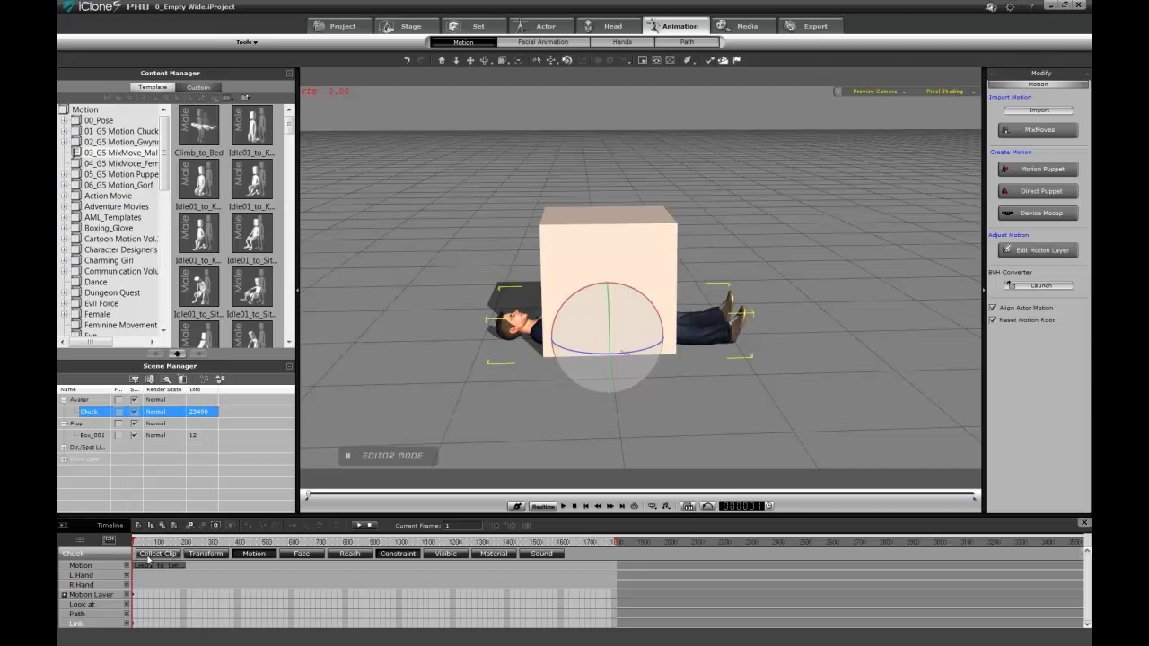
# Show the Collect Clip track and mark Chuck's whole lying motion, frames 1 to 201, for collecting
pyautogui.click(155, 554)
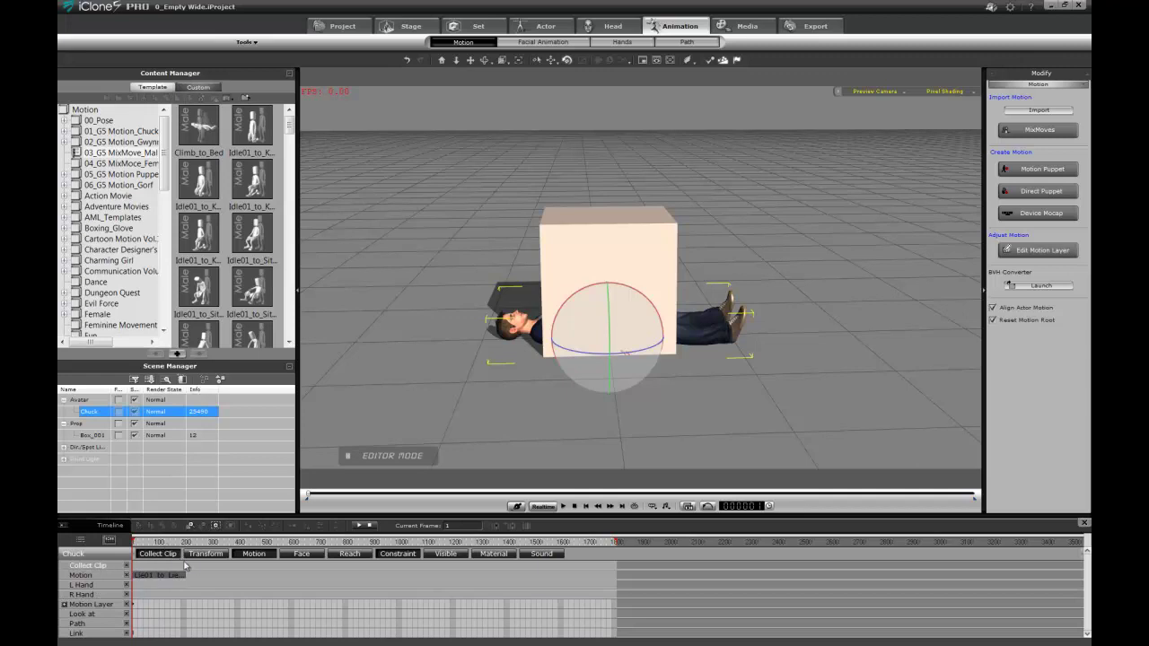
pyautogui.moveTo(184, 567)
pyautogui.mouseDown()
pyautogui.moveTo(134, 579)
pyautogui.moveTo(186, 563)
pyautogui.moveTo(191, 573)
pyautogui.mouseUp()
pyautogui.click(219, 526)
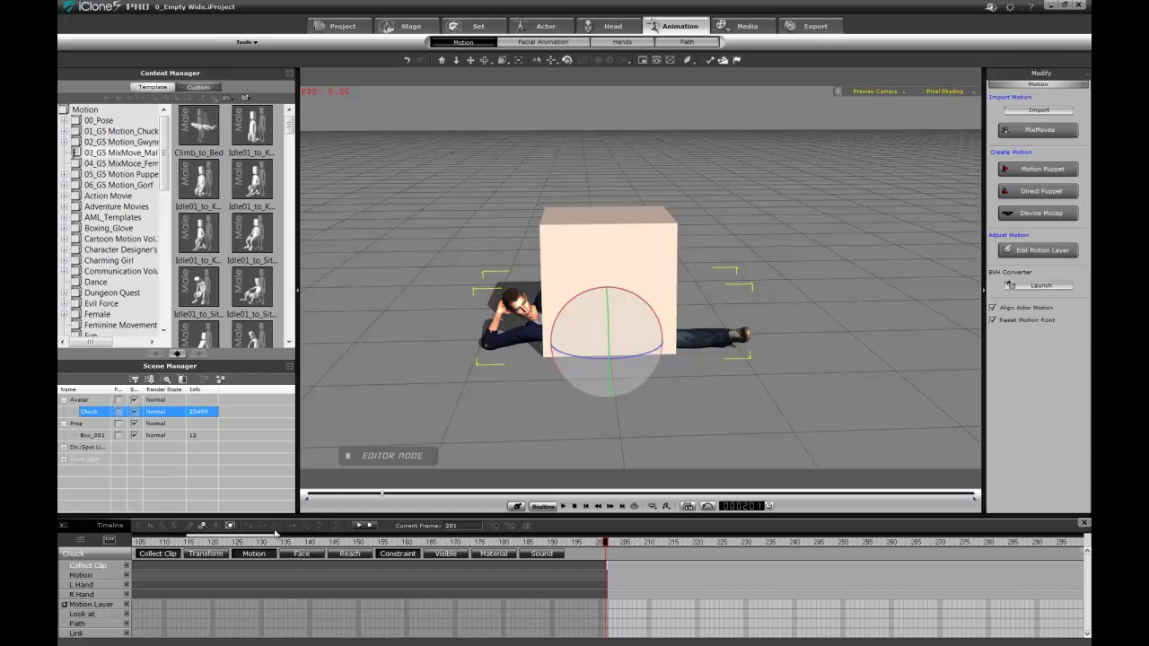
pyautogui.click(230, 526)
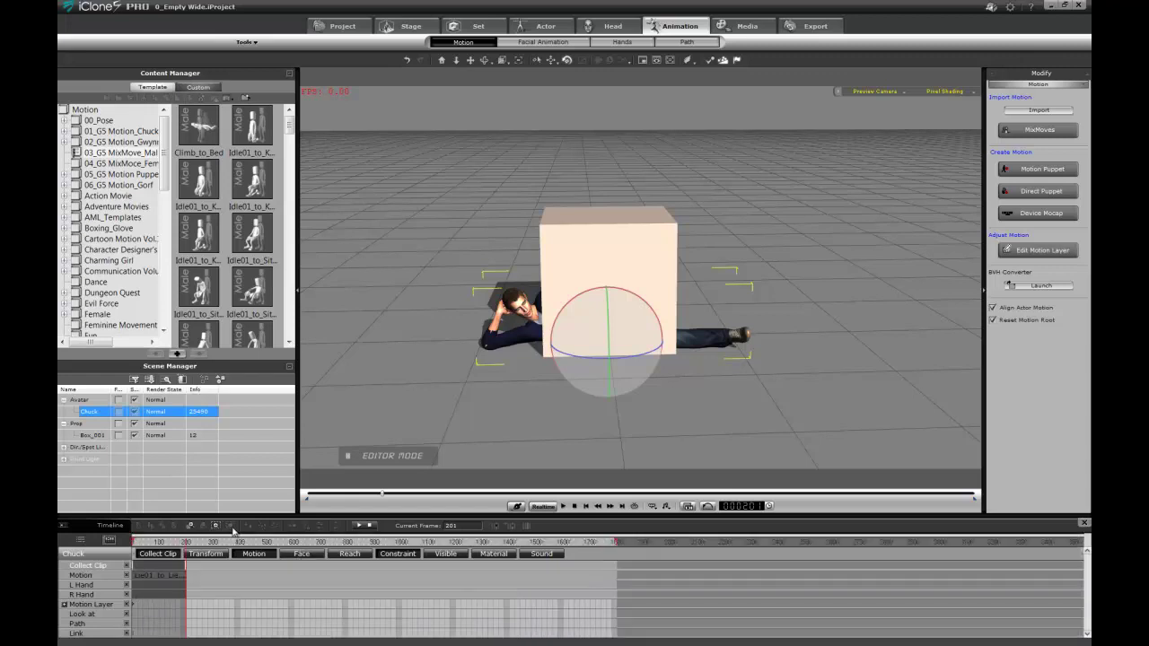
# Add the collected range to the library as a motion, clear the range selection and return to frame 1
pyautogui.rightClick(151, 569)
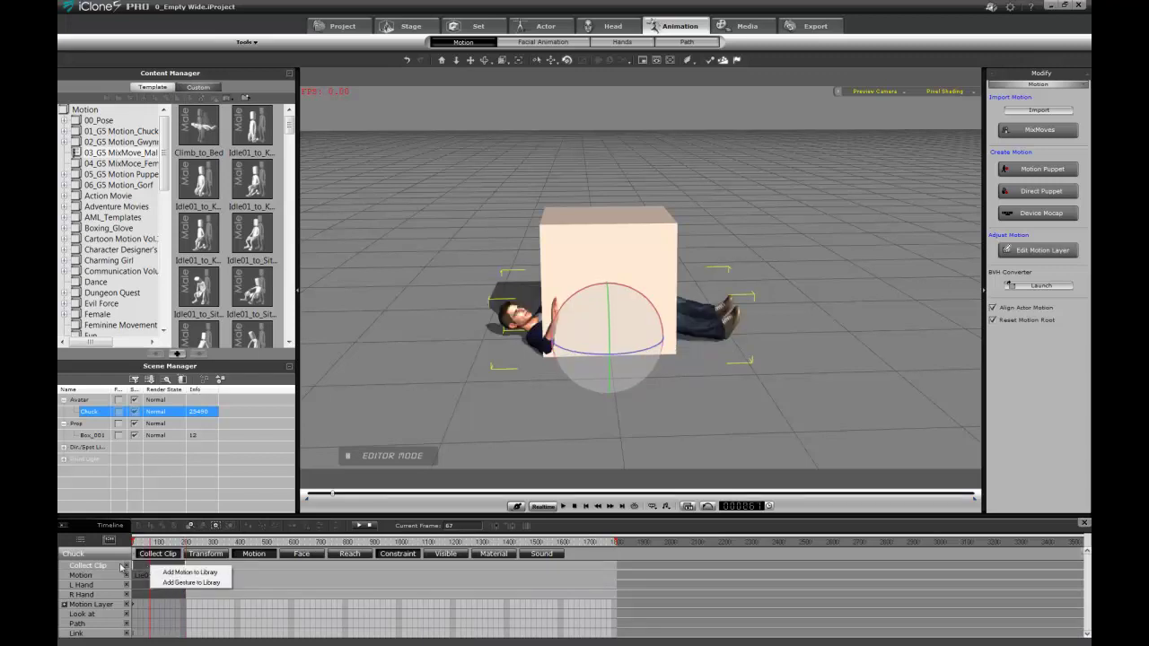
pyautogui.click(178, 572)
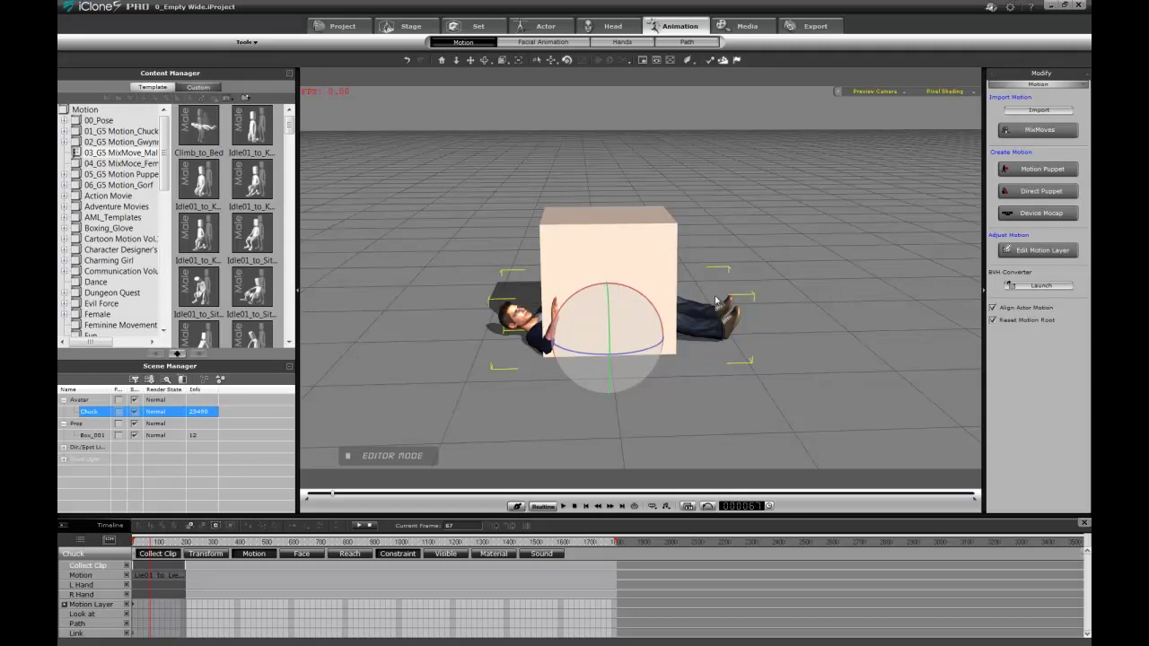
pyautogui.click(198, 569)
pyautogui.moveTo(197, 544); pyautogui.dragTo(126, 547)
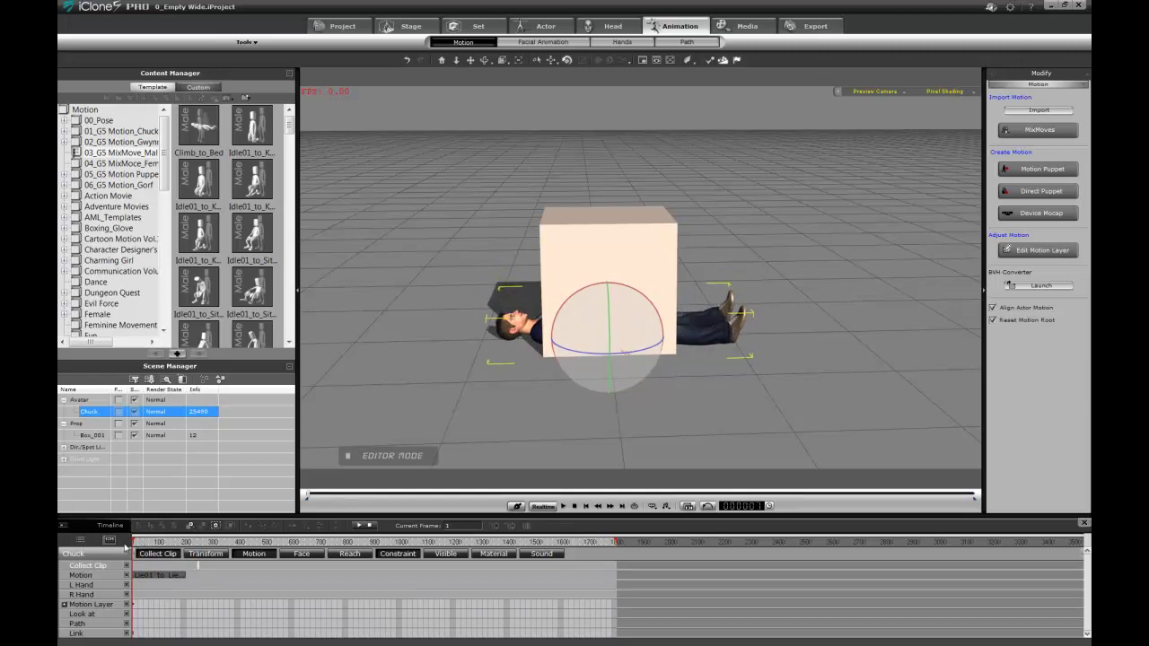
# Delete the Lie01_to_Lie02 clip from Chuck's Motion track and remove the Link key at frame 1
pyautogui.click(165, 580)
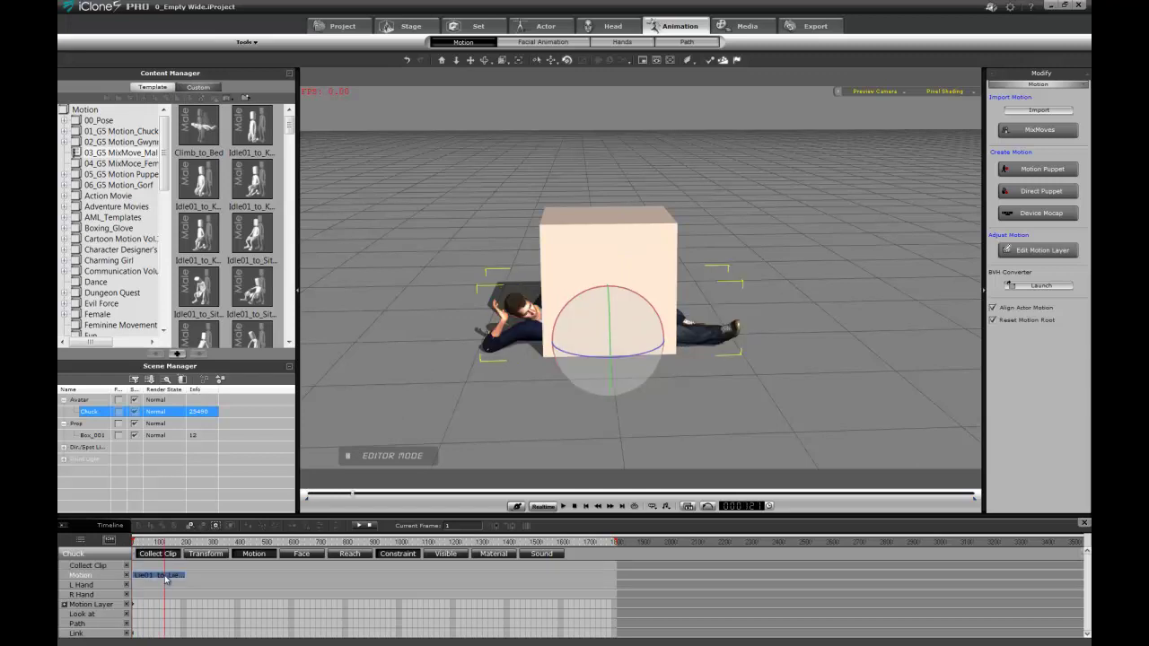
pyautogui.press('Delete')
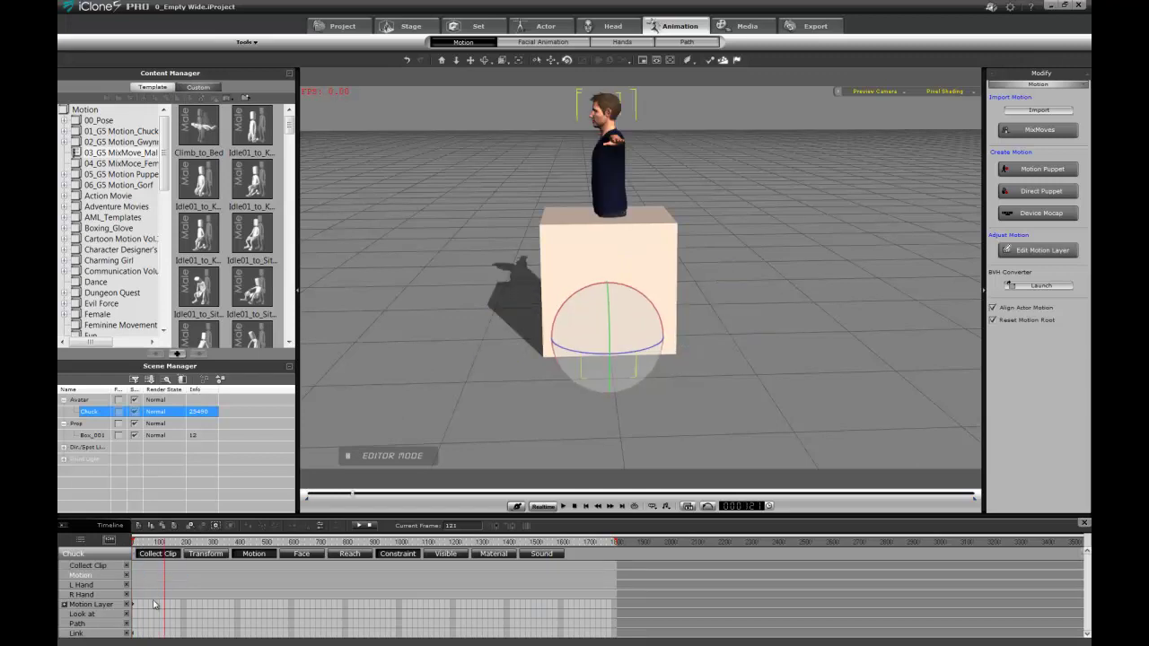
pyautogui.click(135, 637)
# Delete the Box_001 prop from the scene and select Chuck again
pyautogui.click(670, 245)
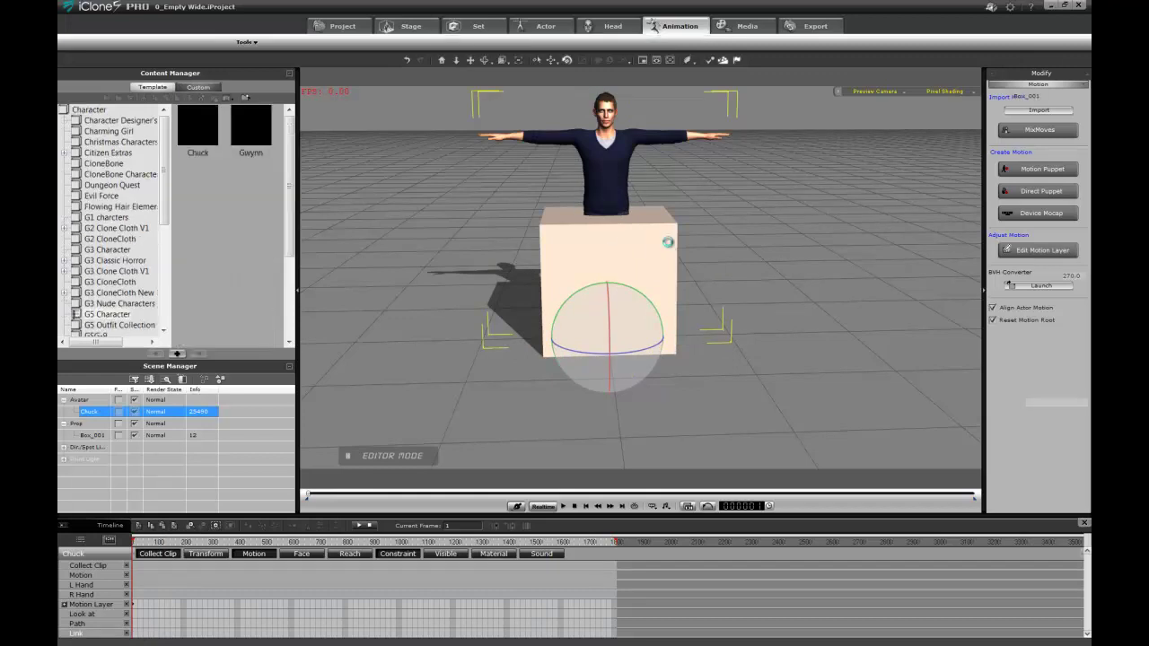
pyautogui.press('Delete')
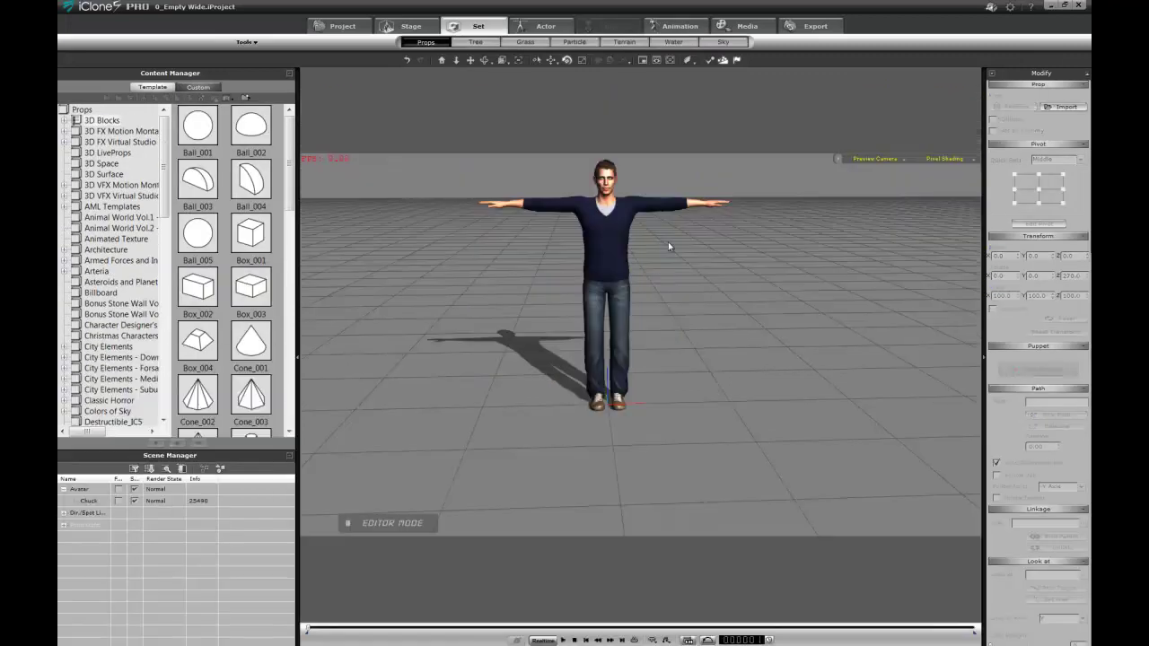
pyautogui.click(611, 243)
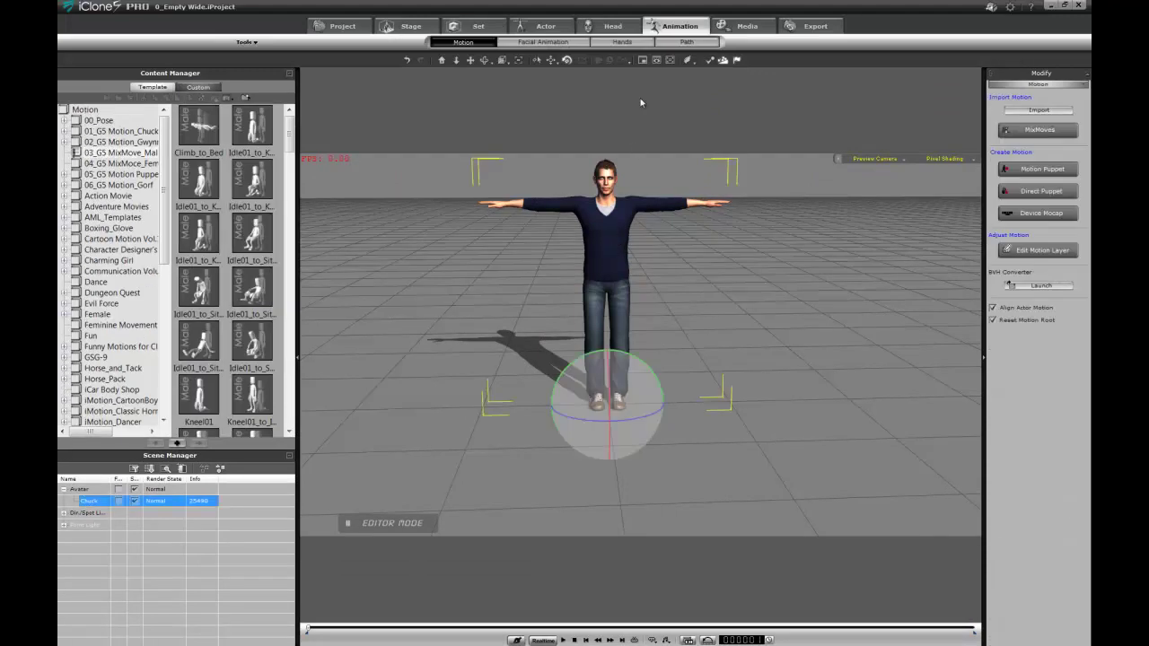
# Apply the Climb_to_Bed template motion to Chuck and append the custom lie01tolie02 motion at its end
pyautogui.doubleClick(196, 128)
pyautogui.press('space')
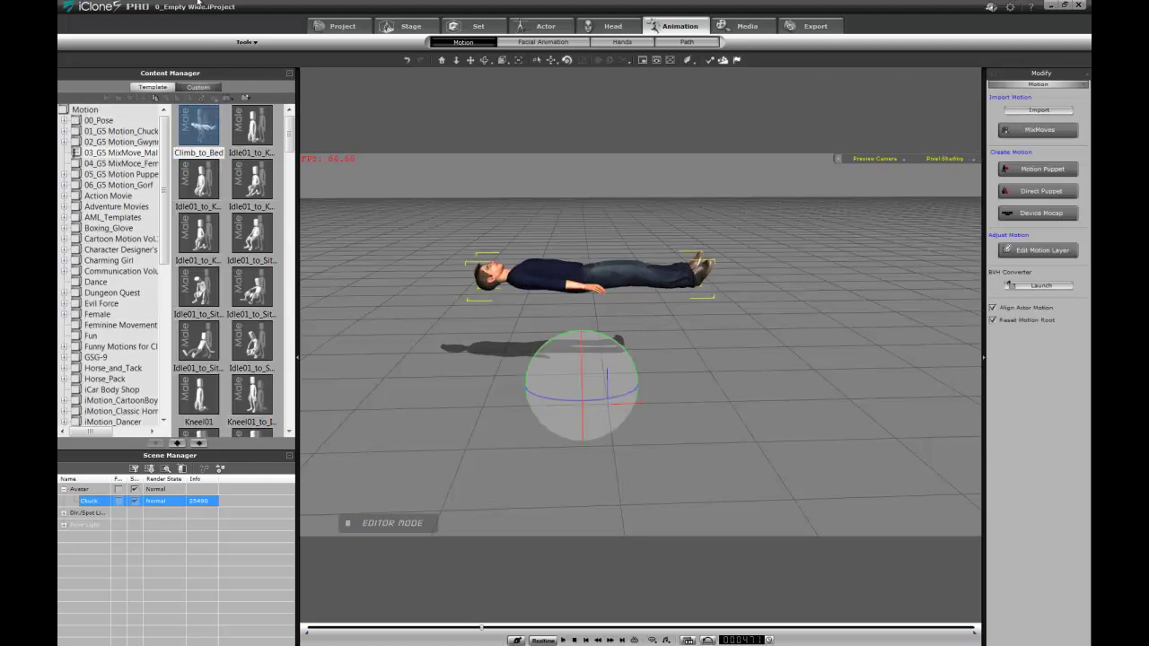
pyautogui.click(199, 86)
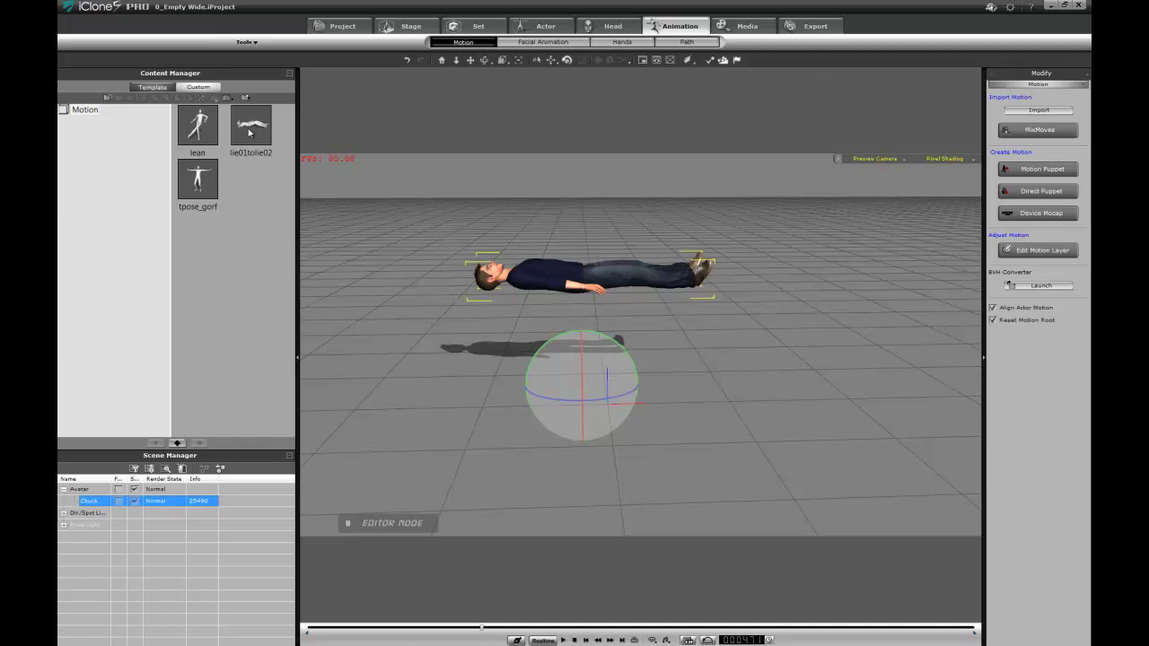
pyautogui.doubleClick(250, 130)
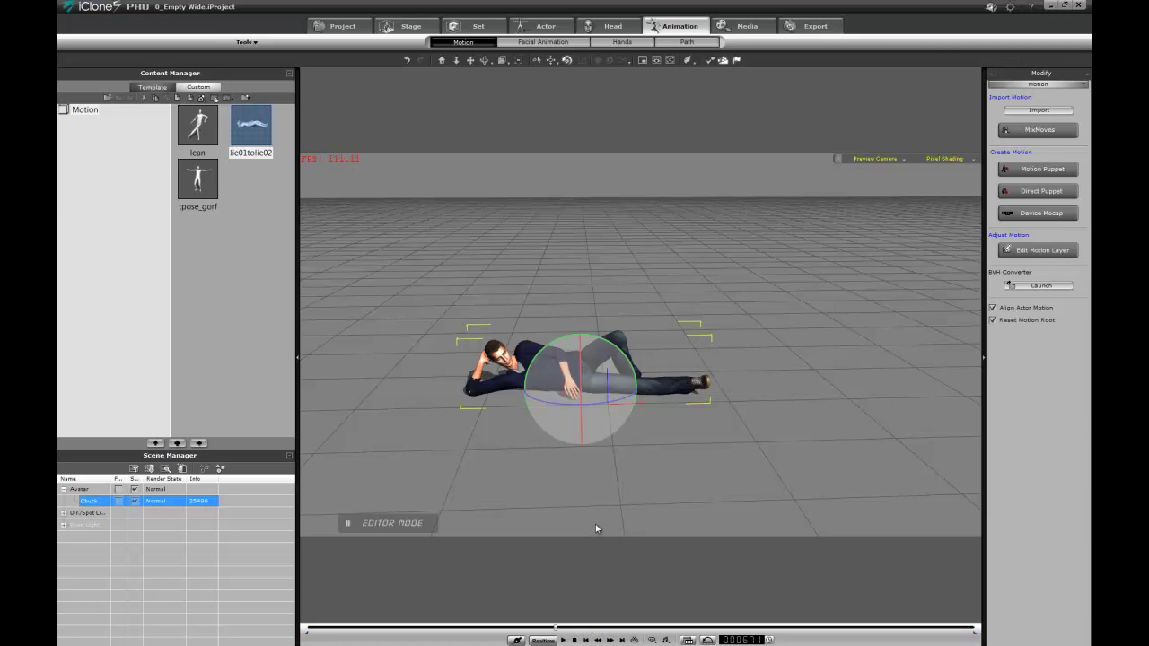
# Align the lie01tolie02 clip on Chuck's Motion track to the Root of the preceding clip and play back the transition
pyautogui.press('F3')
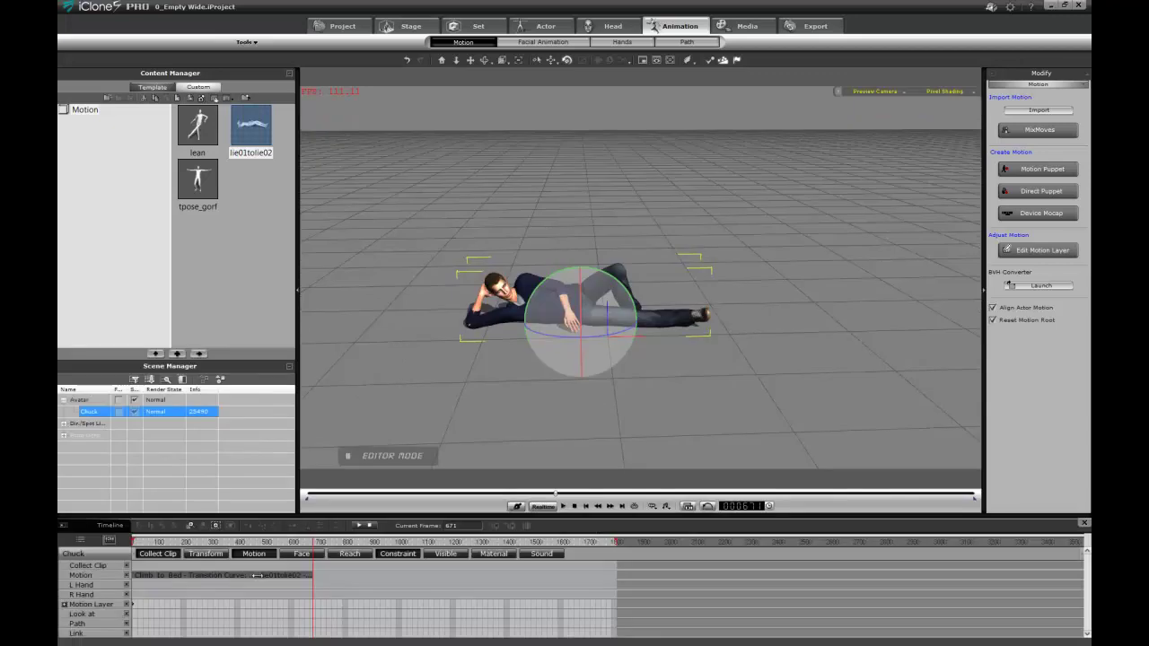
pyautogui.click(279, 579)
pyautogui.rightClick(278, 579)
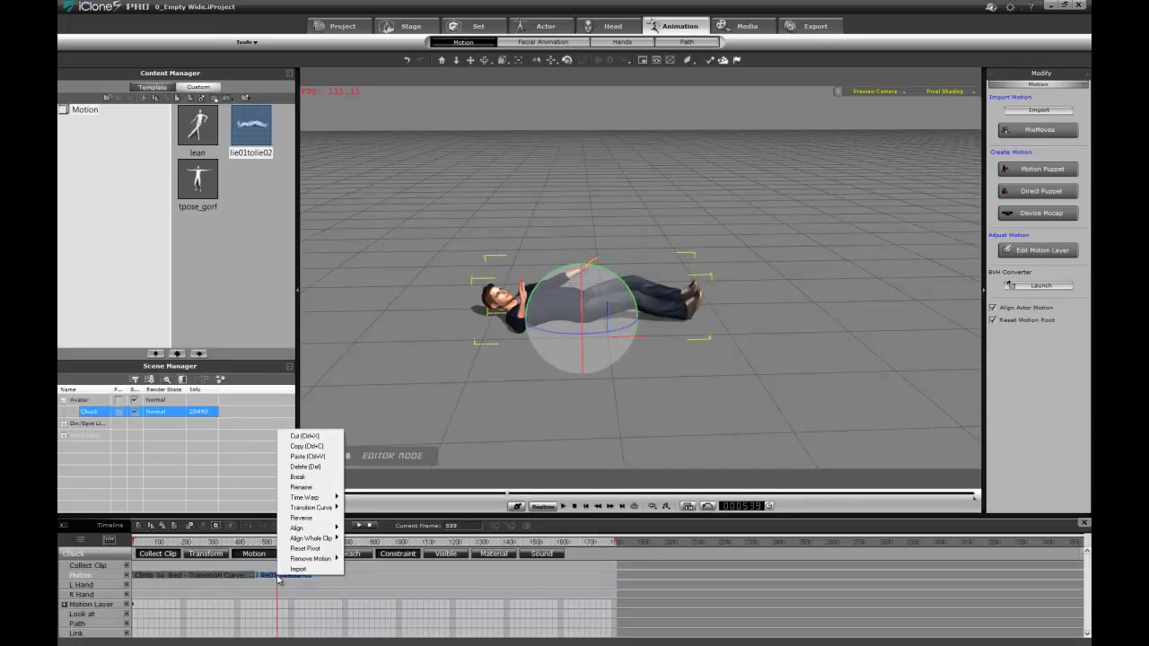
pyautogui.moveTo(340, 526)
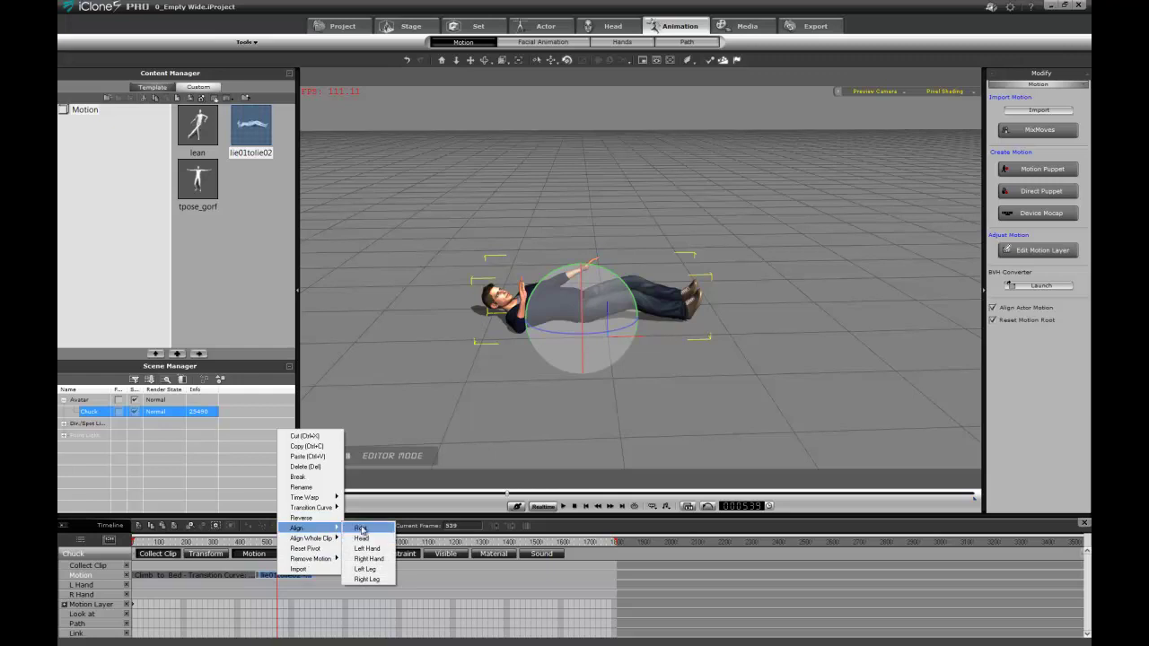
pyautogui.click(362, 530)
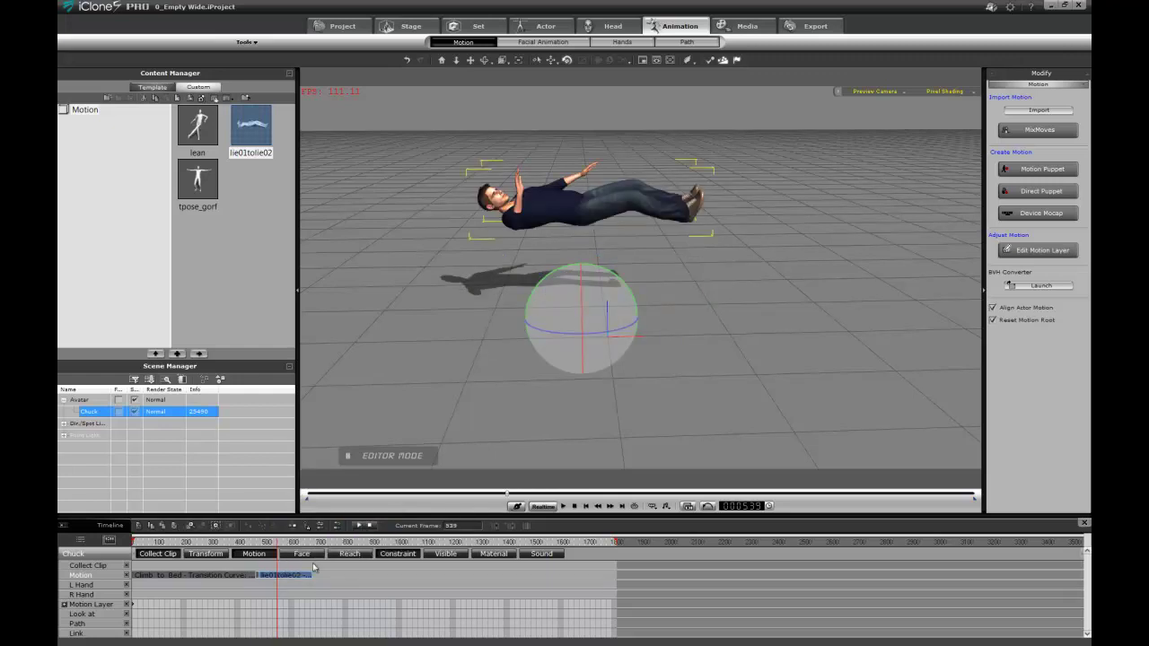
pyautogui.click(235, 544)
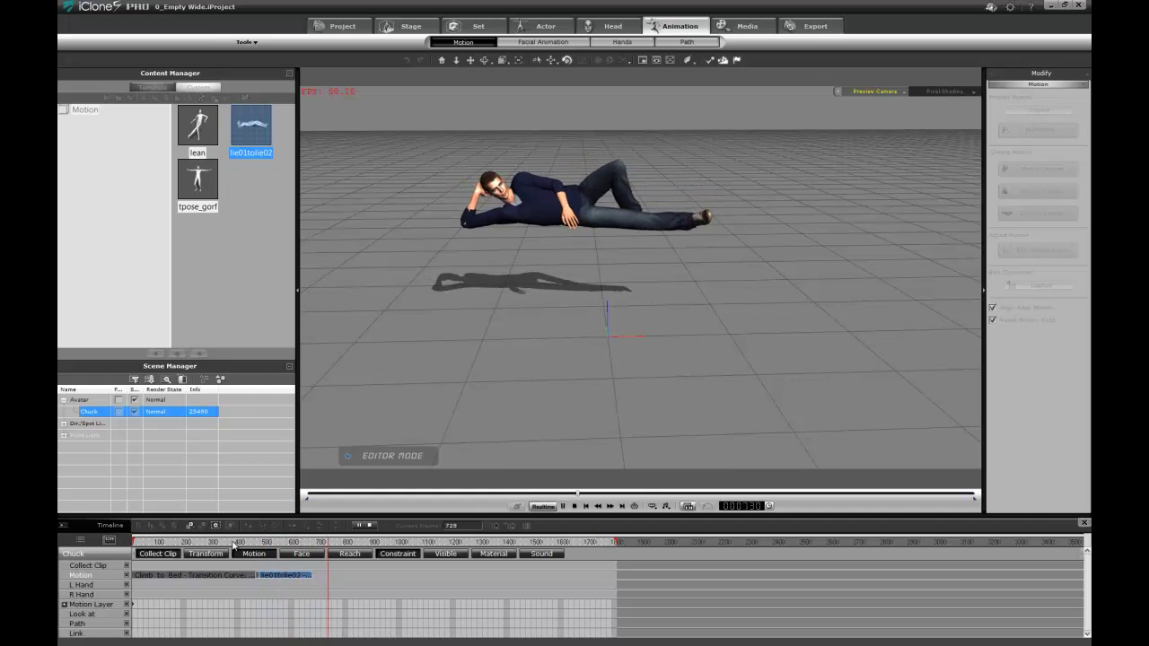
pyautogui.press('space')
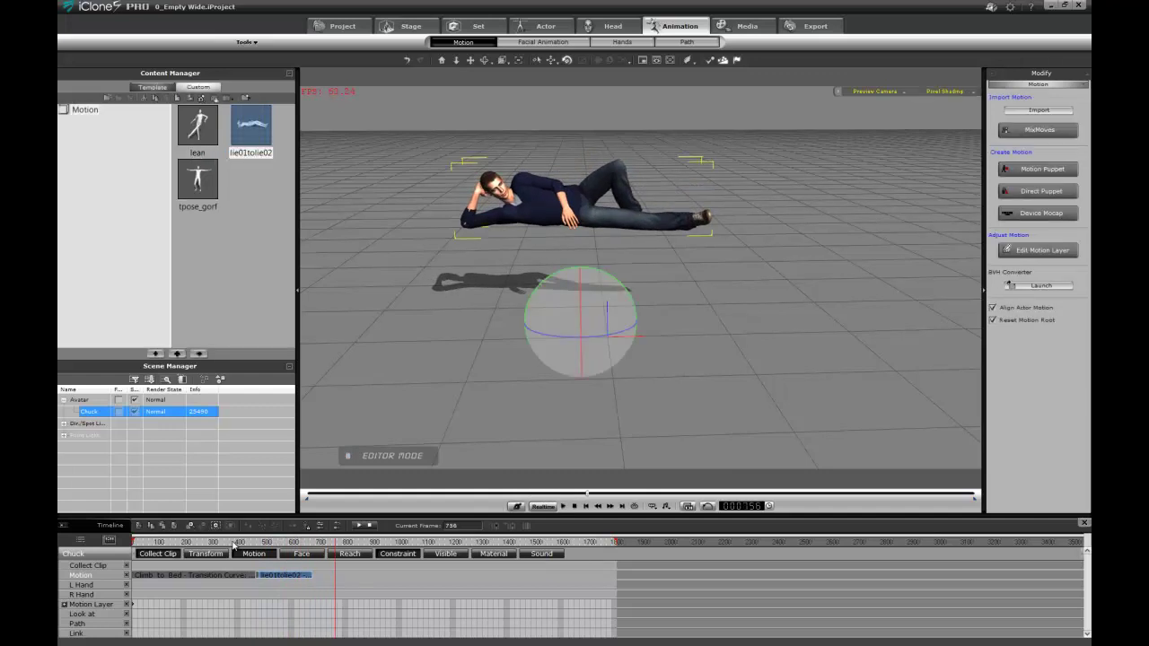